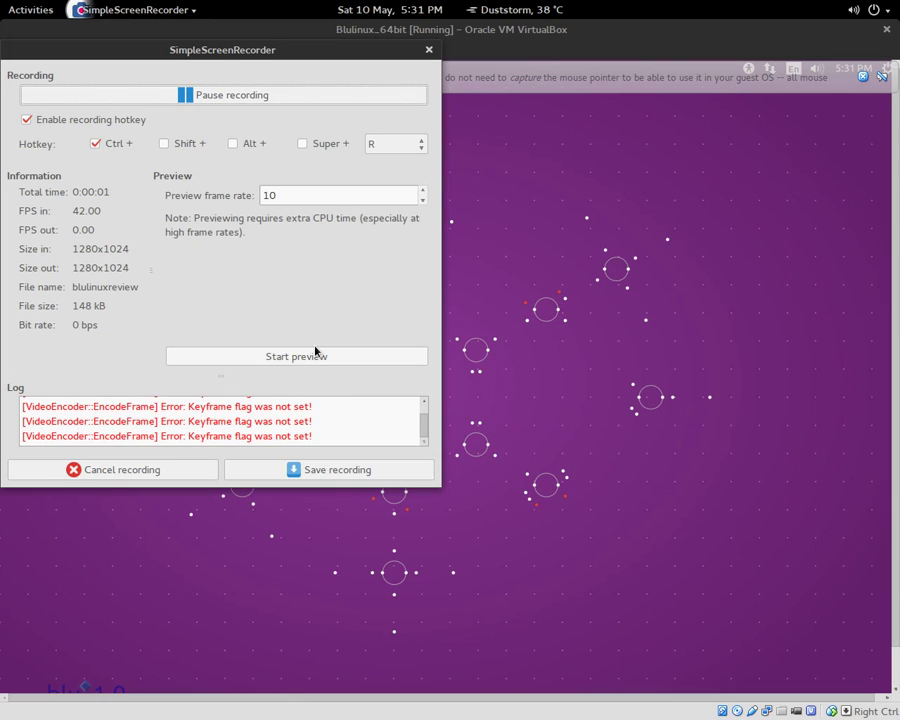
Switch the Blulinux_64bit virtual machine to fullscreen after dismissing the mouse-integration notice
{"action": "left_click", "coordinate": [636, 221]}
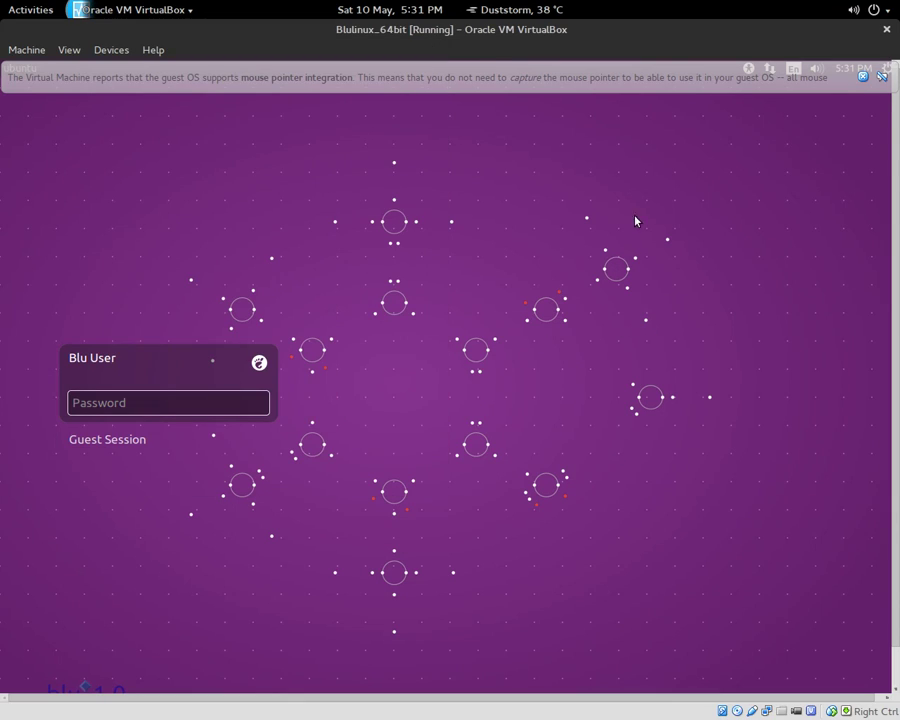
{"action": "left_click", "coordinate": [862, 76]}
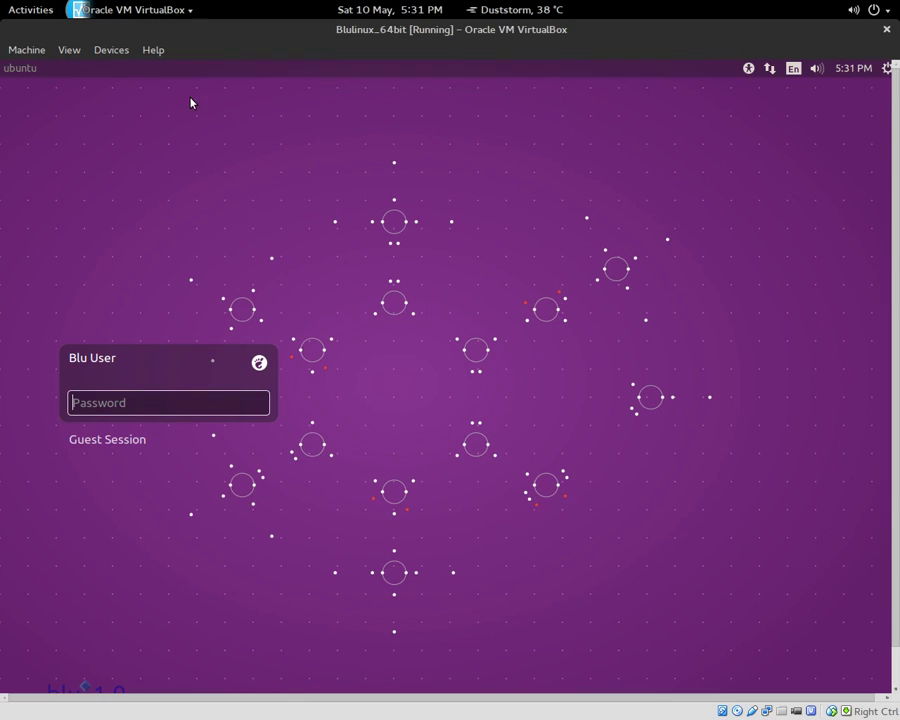
{"action": "left_click", "coordinate": [68, 49]}
{"action": "left_click", "coordinate": [100, 68]}
{"action": "left_click", "coordinate": [482, 457]}
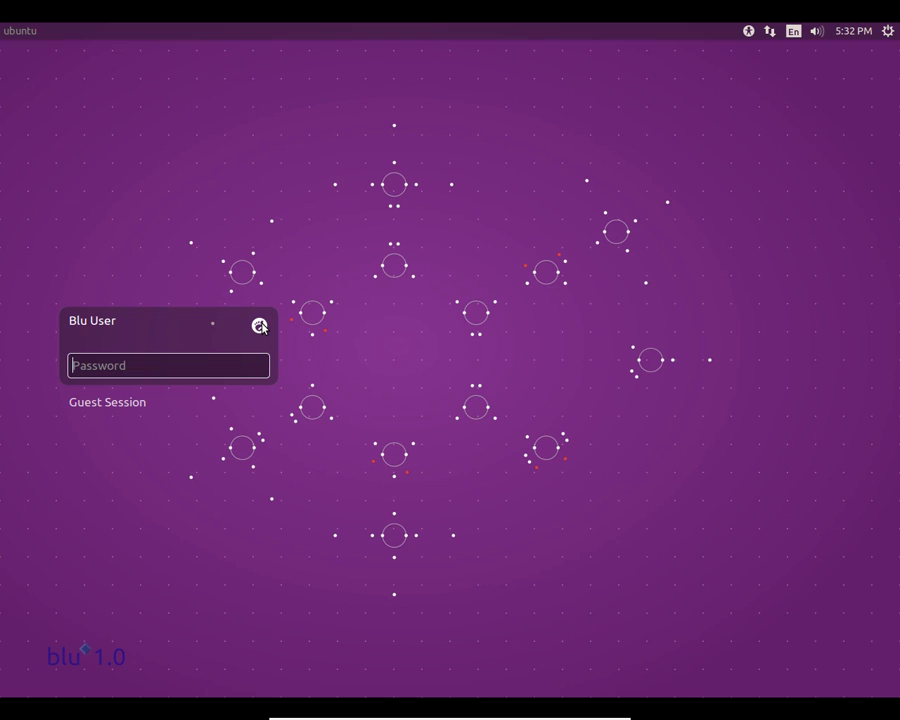
Sign in to the Blu User account with its password instead of the guest session
{"action": "left_click", "coordinate": [140, 404]}
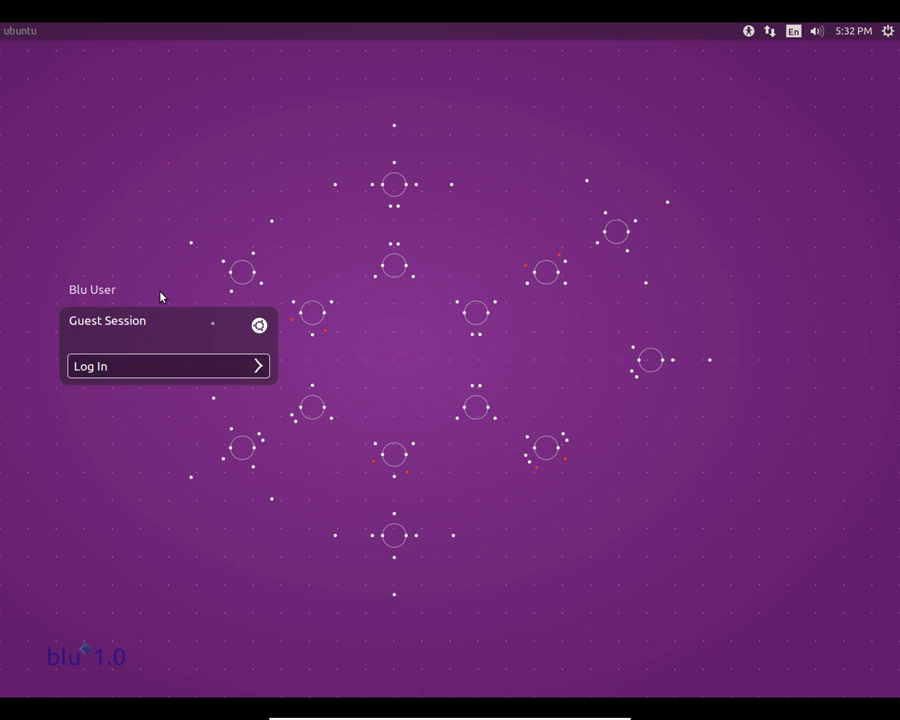
{"action": "left_click", "coordinate": [160, 294]}
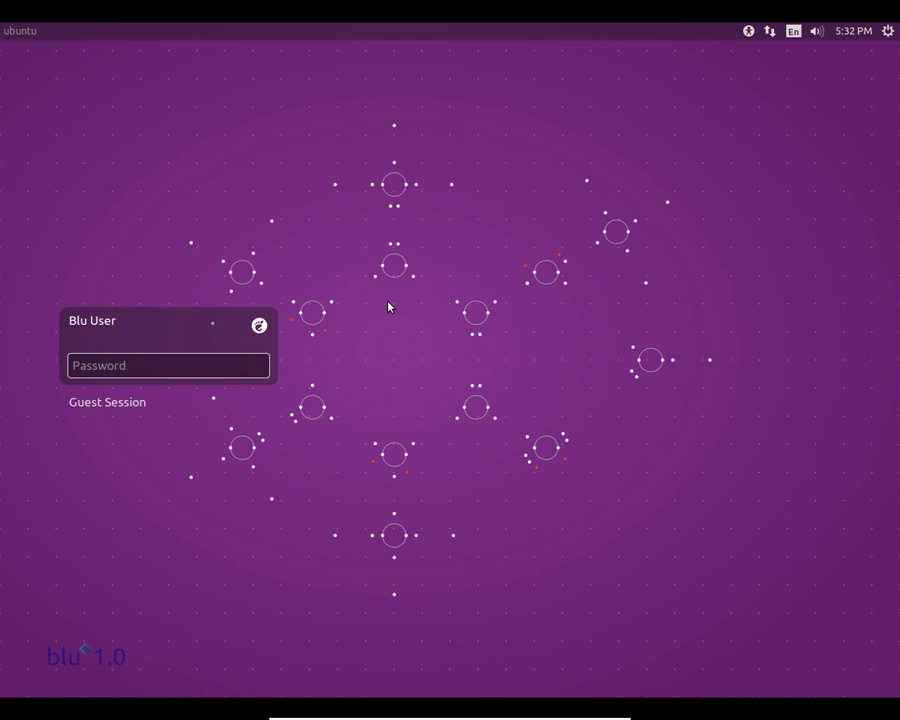
{"action": "type", "text": "******"}
{"action": "key", "text": "Return"}
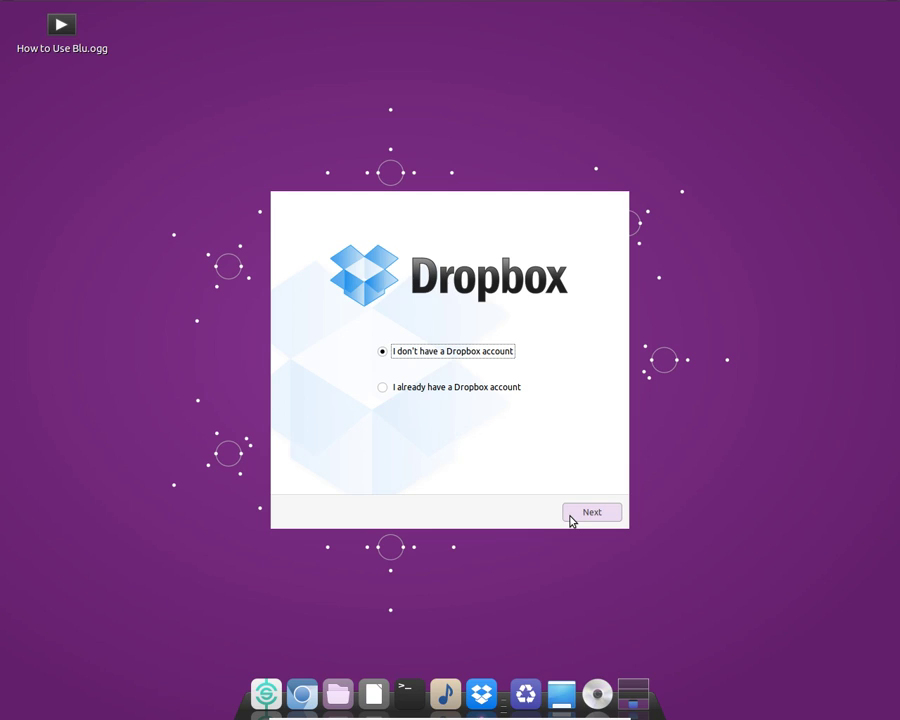
Log in to Dropbox as an existing account holder with the account's e-mail and password
{"action": "left_click", "coordinate": [399, 390]}
{"action": "left_click", "coordinate": [591, 511]}
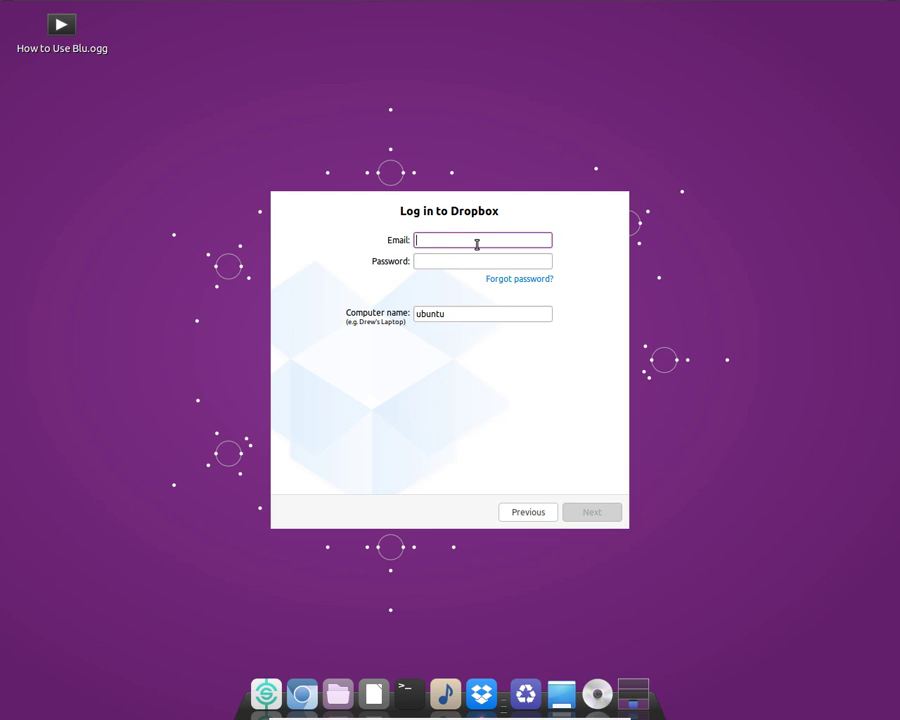
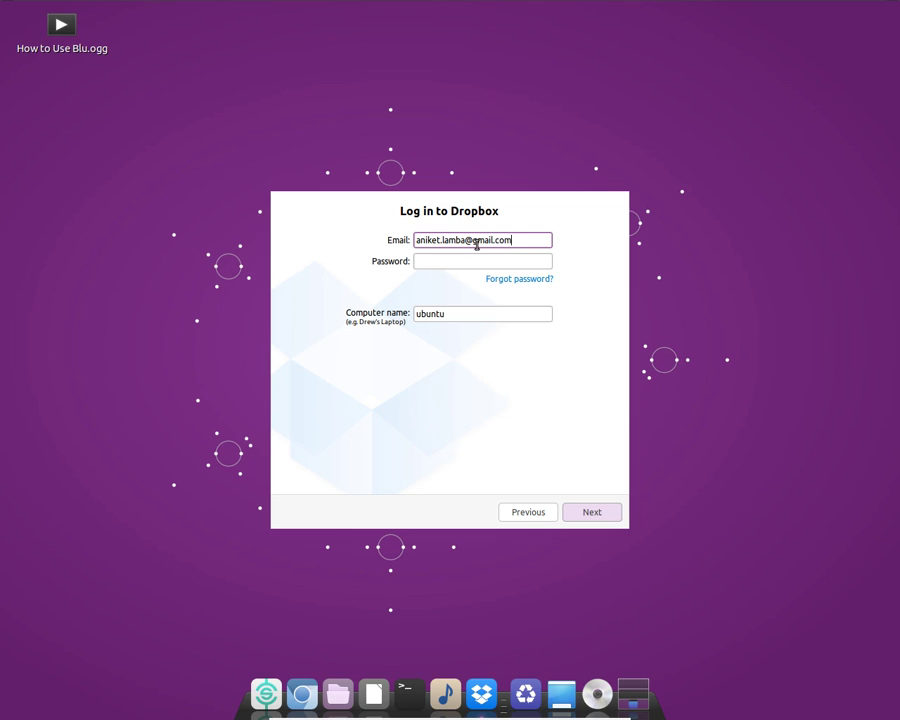
{"action": "key", "text": "Tab"}
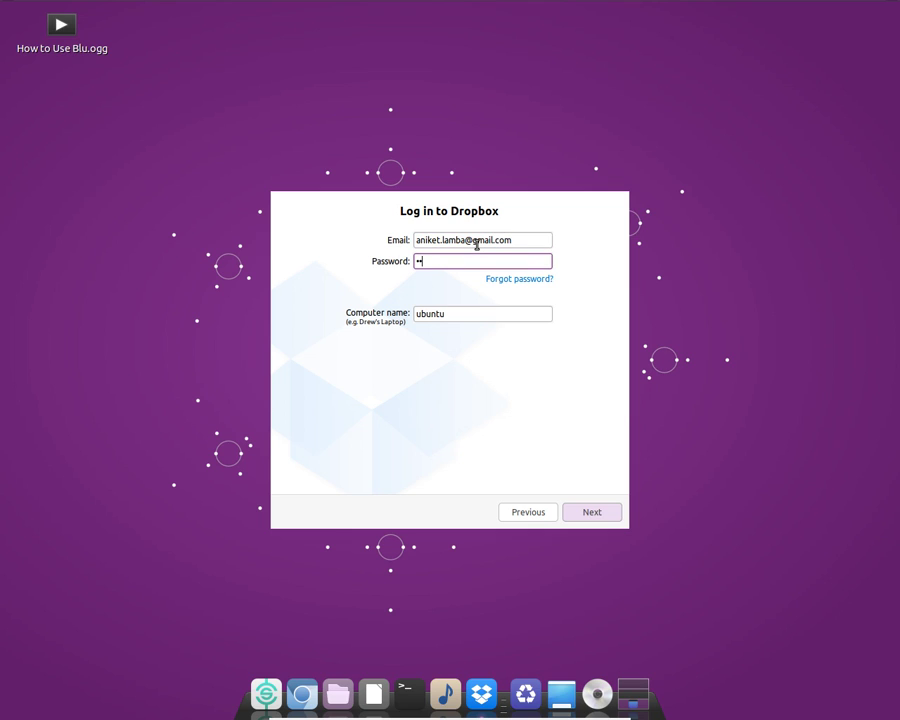
{"action": "left_click", "coordinate": [502, 309]}
{"action": "left_click", "coordinate": [573, 513]}
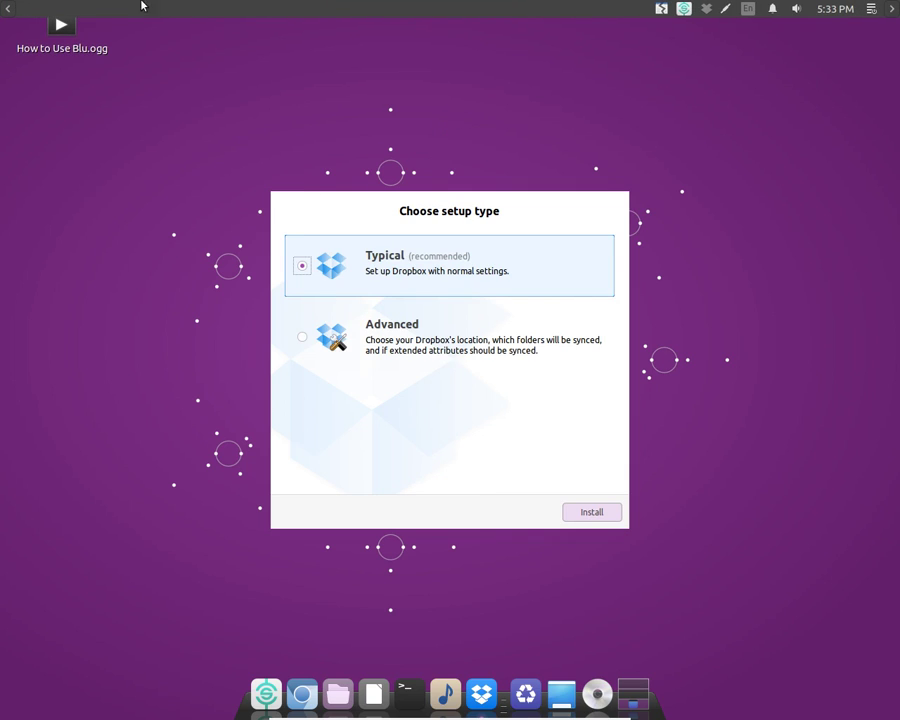
{"action": "left_click", "coordinate": [869, 7]}
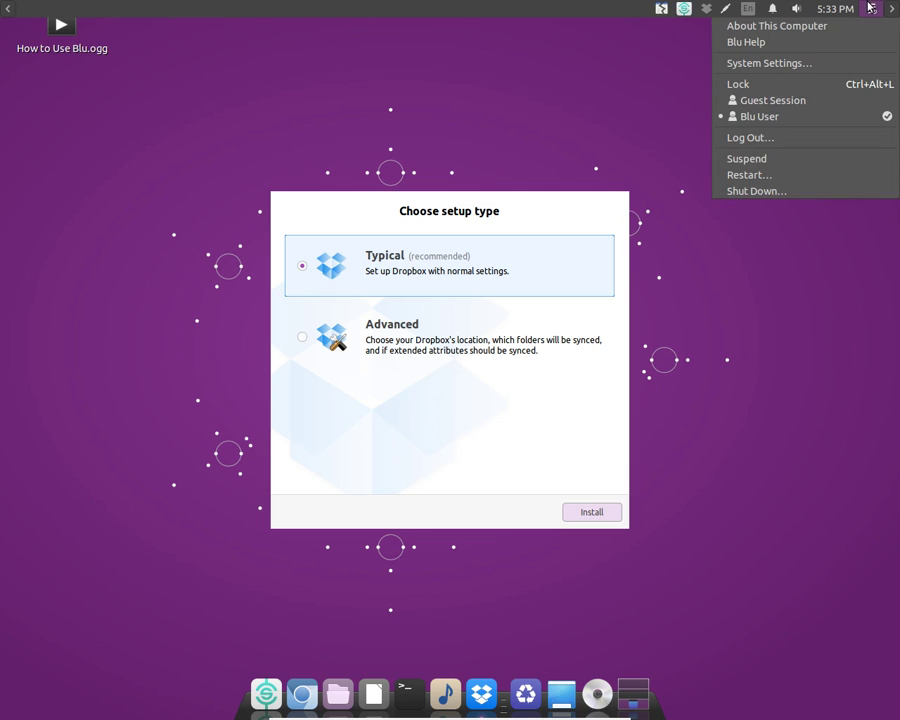
{"action": "left_click", "coordinate": [800, 64]}
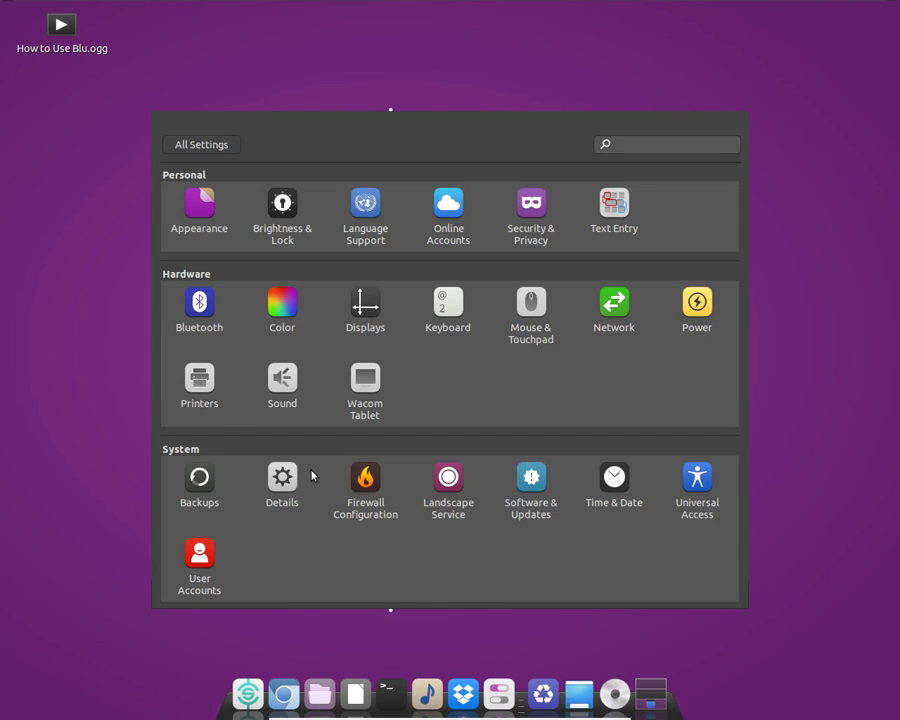
{"action": "left_click", "coordinate": [296, 484]}
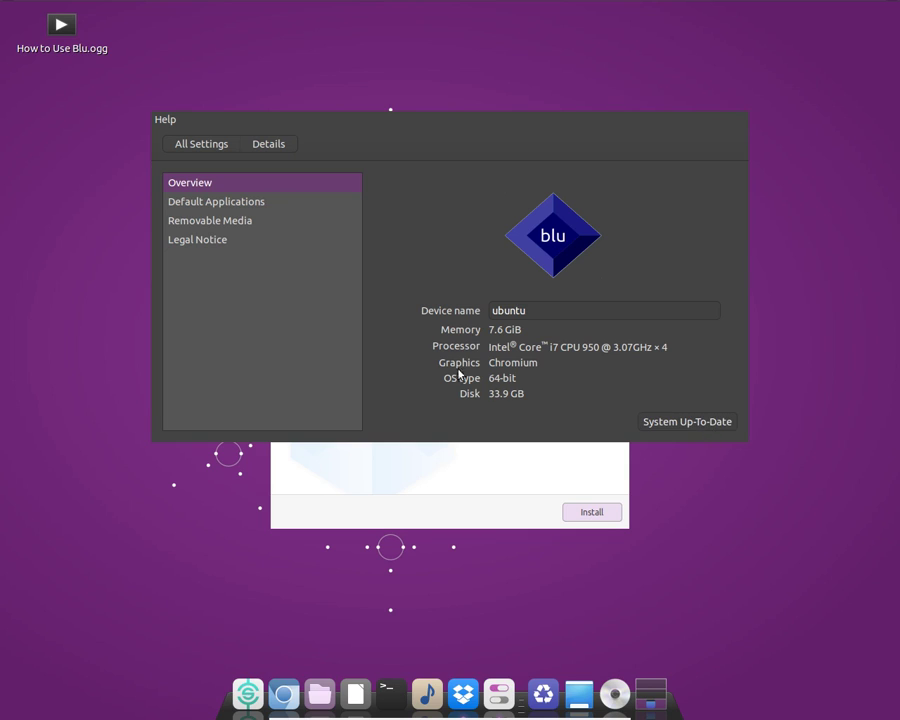
{"action": "left_click", "coordinate": [226, 223]}
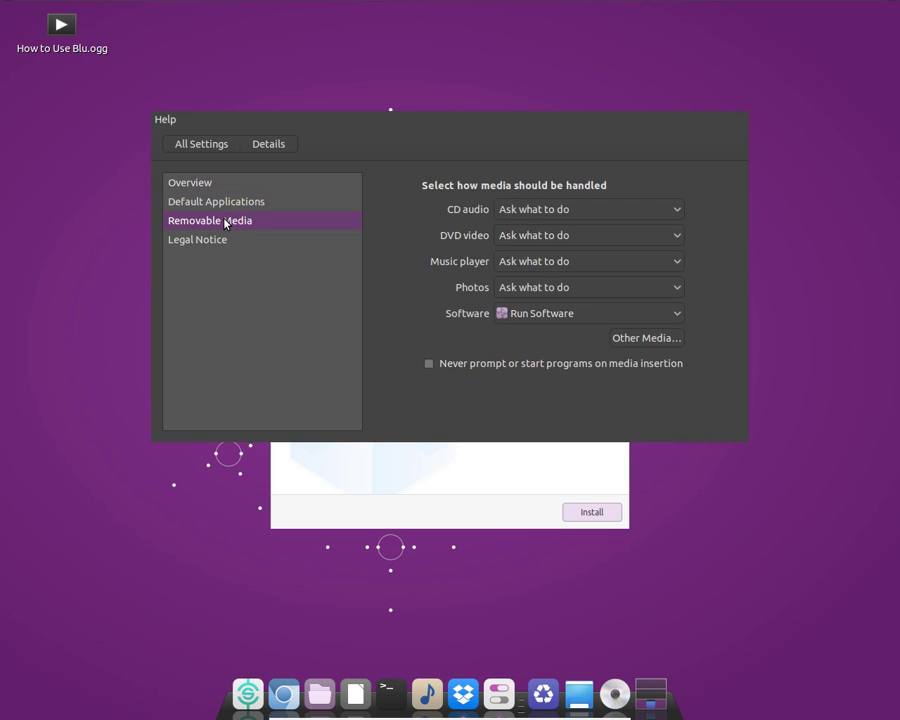
{"action": "left_click", "coordinate": [267, 202]}
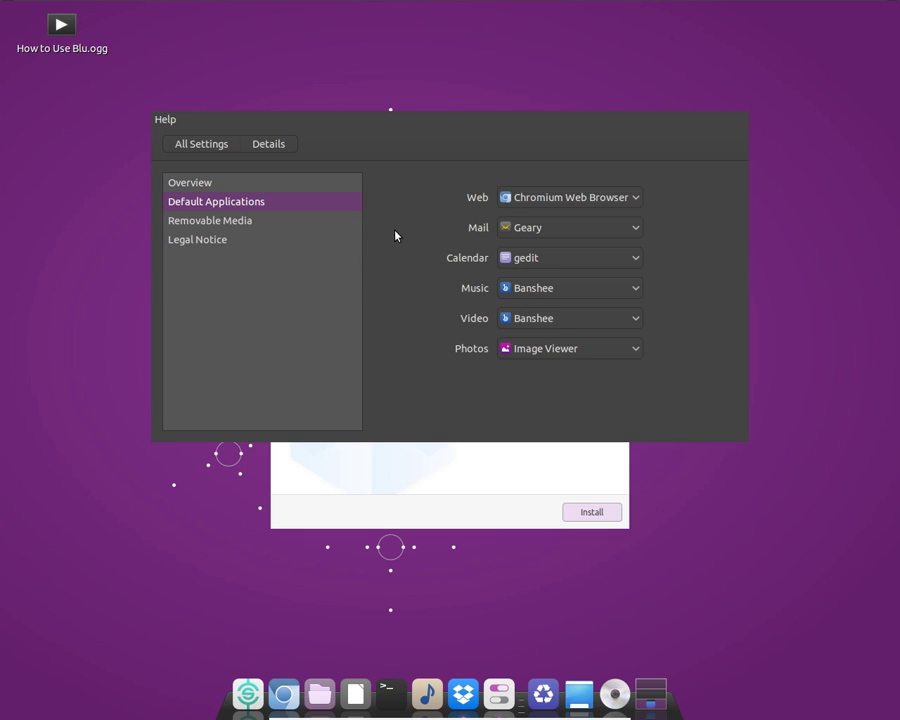
{"action": "left_click", "coordinate": [195, 143]}
{"action": "left_click", "coordinate": [168, 119]}
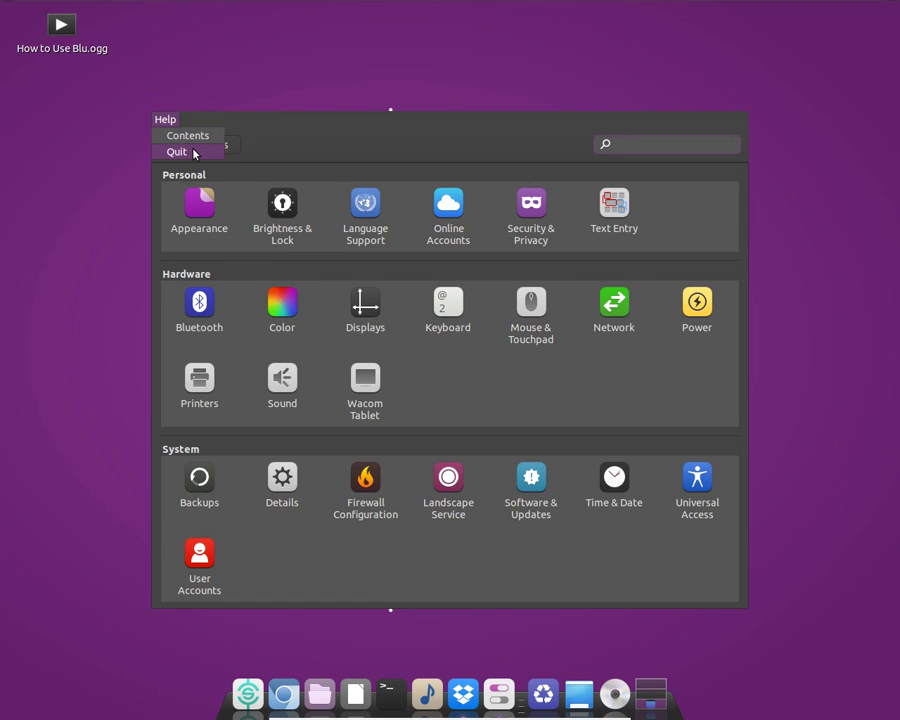
{"action": "left_click", "coordinate": [195, 152]}
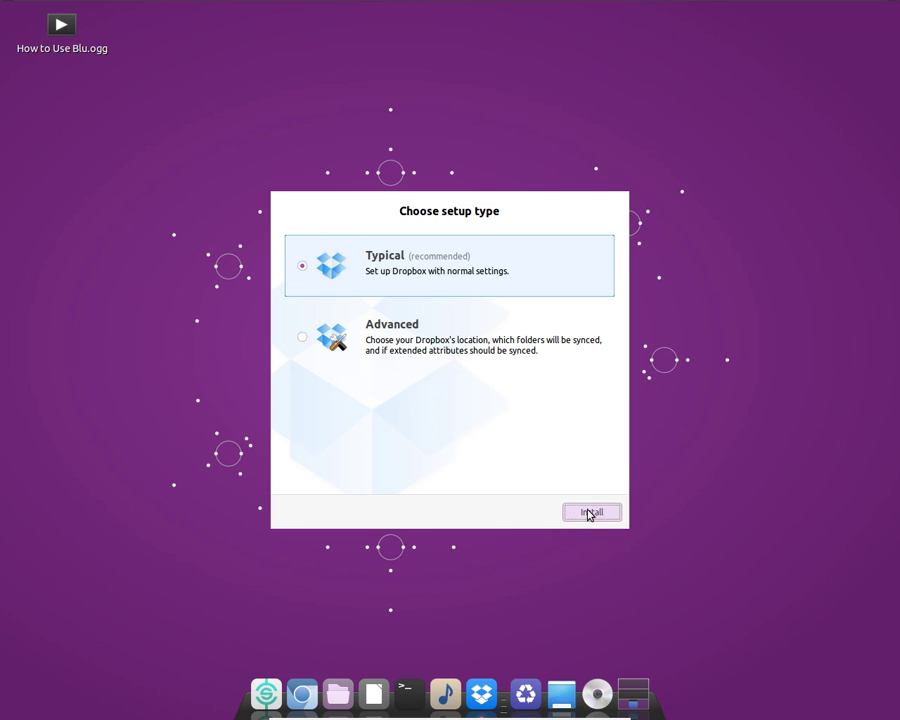
Install Dropbox with Typical settings and finish the welcome tour
{"action": "left_click", "coordinate": [590, 513]}
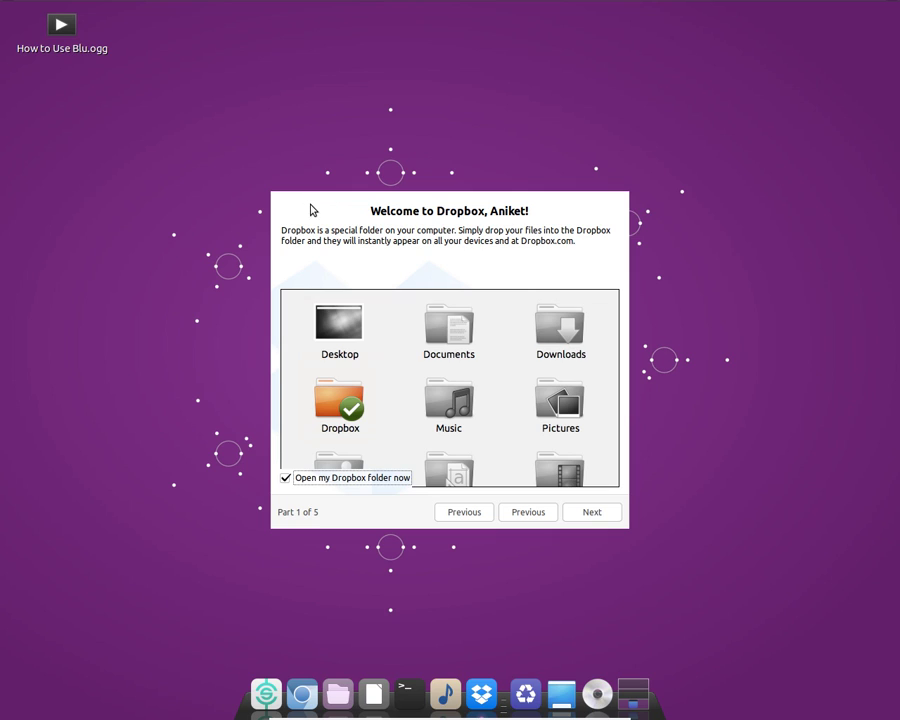
{"action": "left_click", "coordinate": [590, 512]}
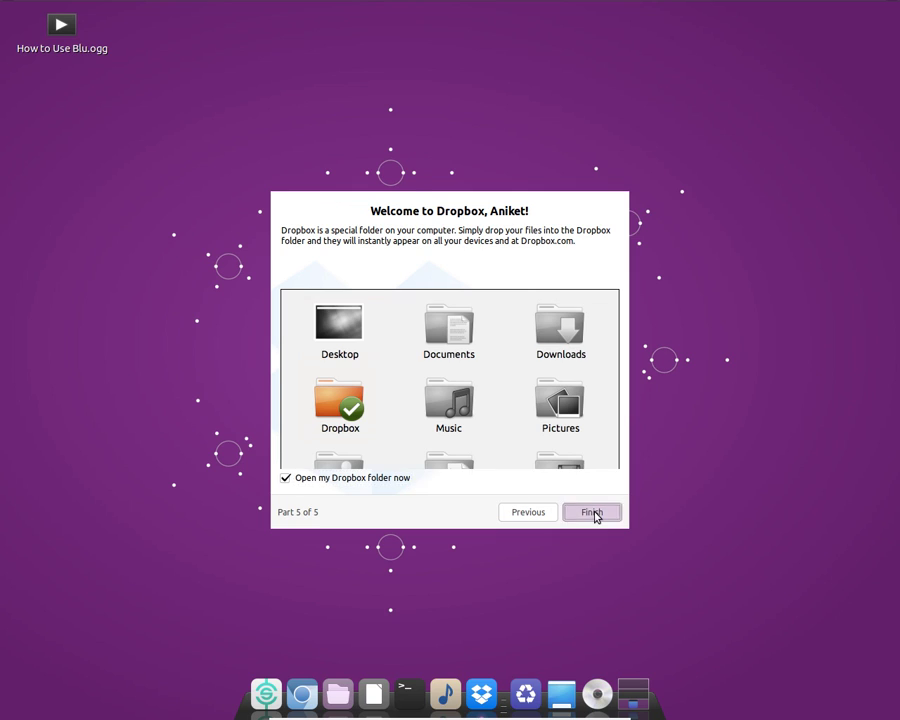
{"action": "left_click", "coordinate": [594, 513]}
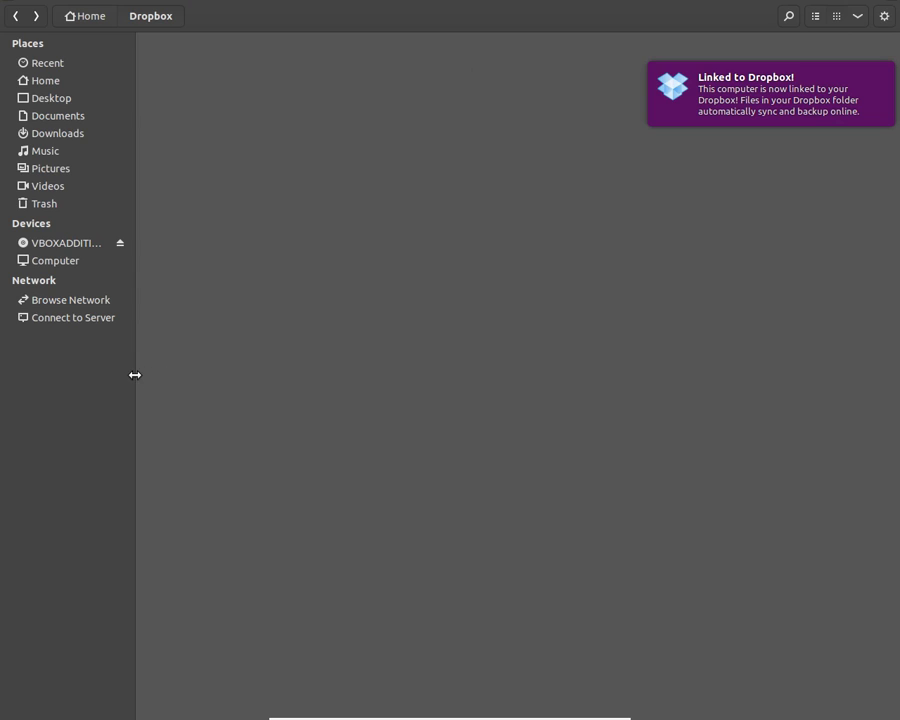
Go up to the Home folder in Files to show the new Dropbox folder
{"action": "left_click", "coordinate": [88, 18]}
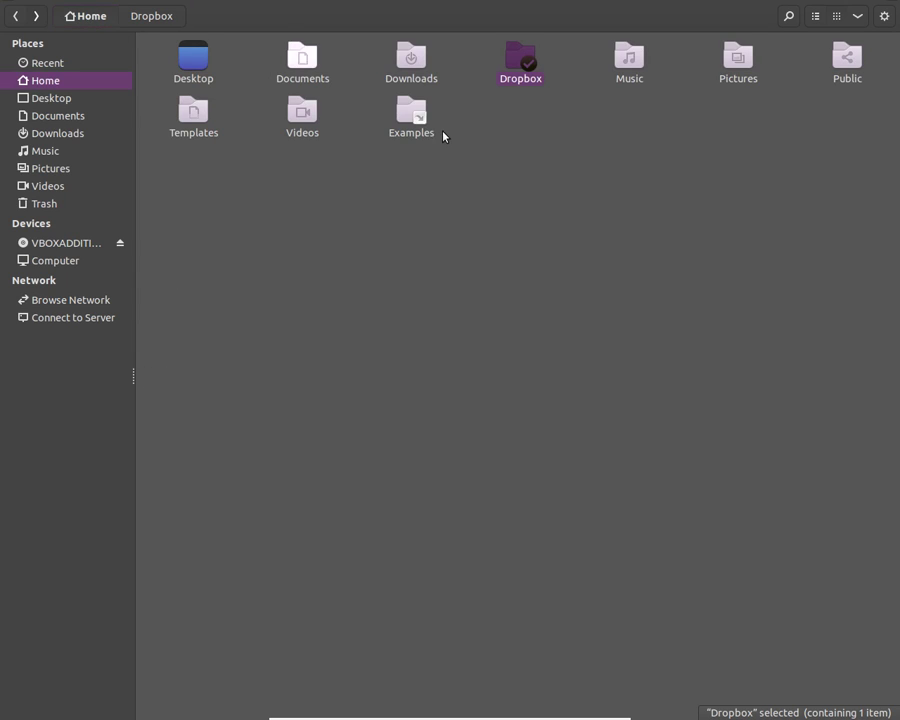
{"action": "left_click", "coordinate": [590, 281]}
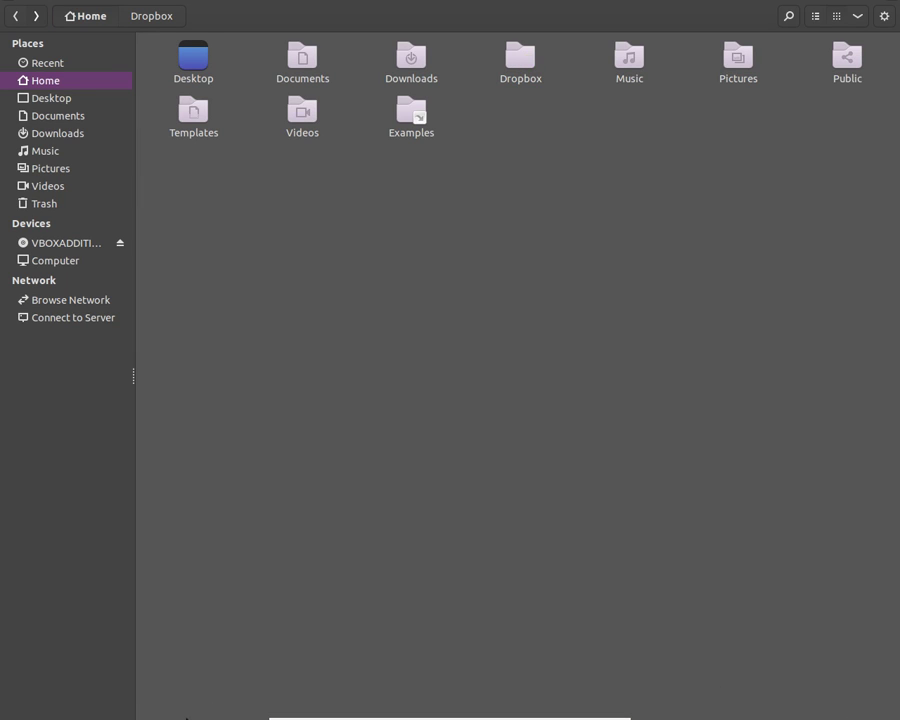
{"action": "mouse_move", "coordinate": [393, 717]}
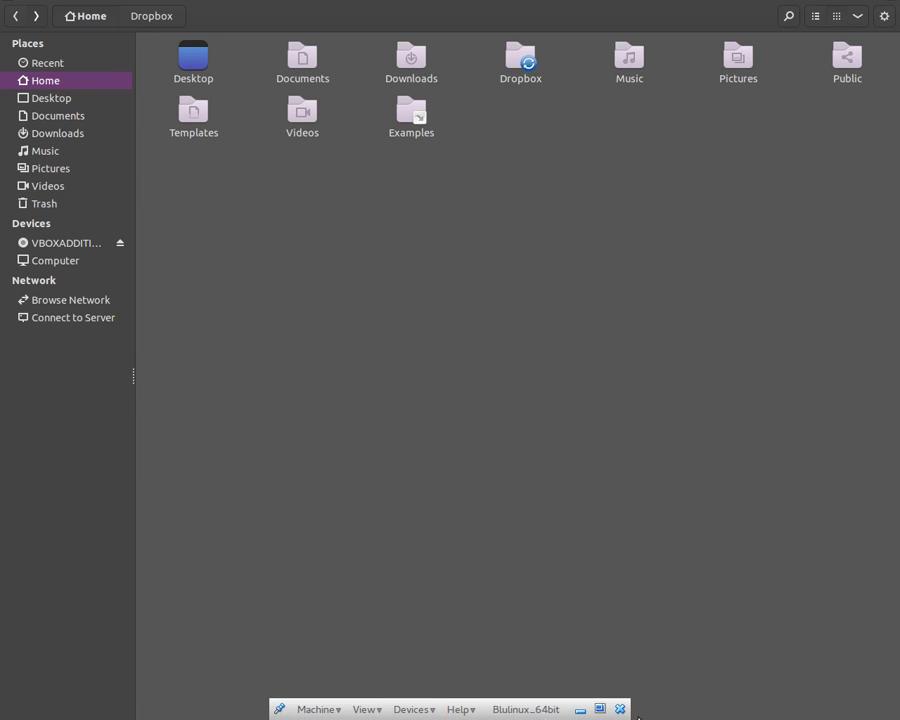
{"action": "mouse_move", "coordinate": [290, 716]}
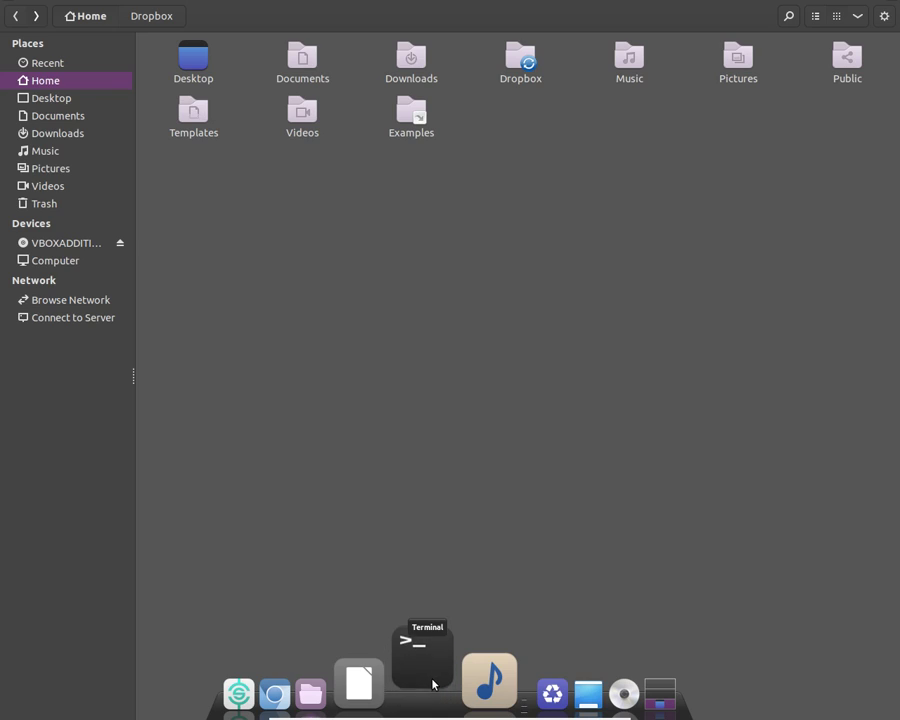
Open a Terminal and position it over the Files window, cancelling a stray force-quit prompt
{"action": "left_click", "coordinate": [433, 684]}
{"action": "left_click_drag", "start_coordinate": [201, 6], "coordinate": [440, 200]}
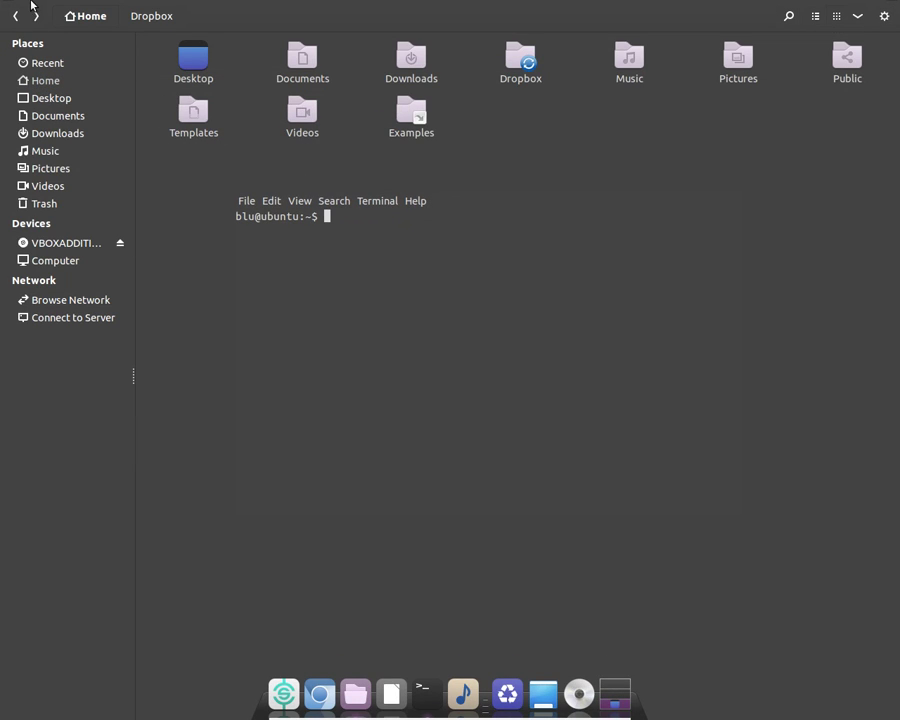
{"action": "mouse_move", "coordinate": [31, 5]}
{"action": "left_click", "coordinate": [222, 15]}
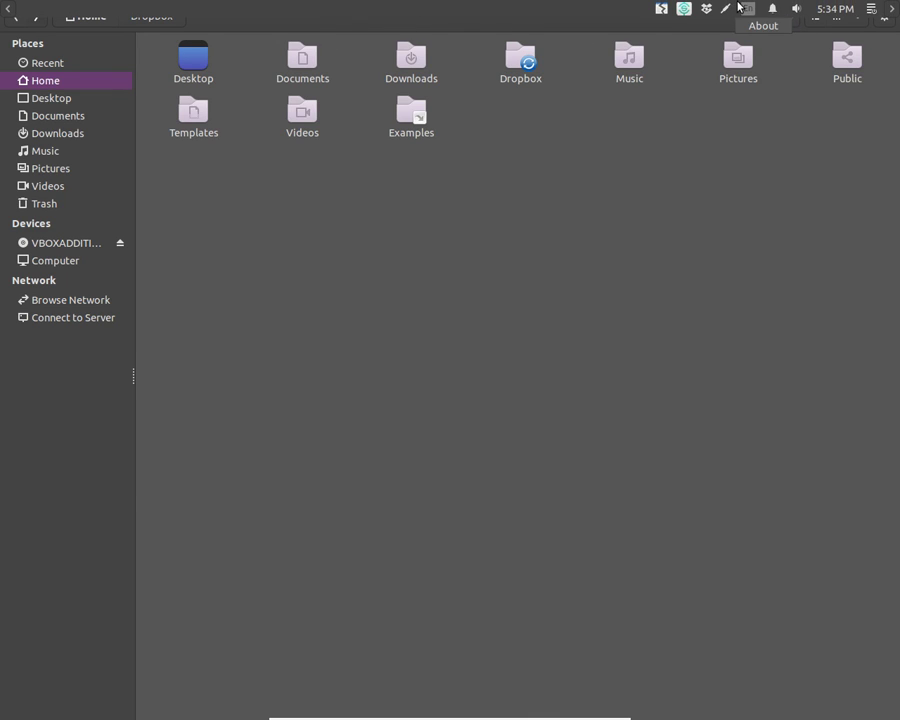
{"action": "left_click", "coordinate": [662, 8]}
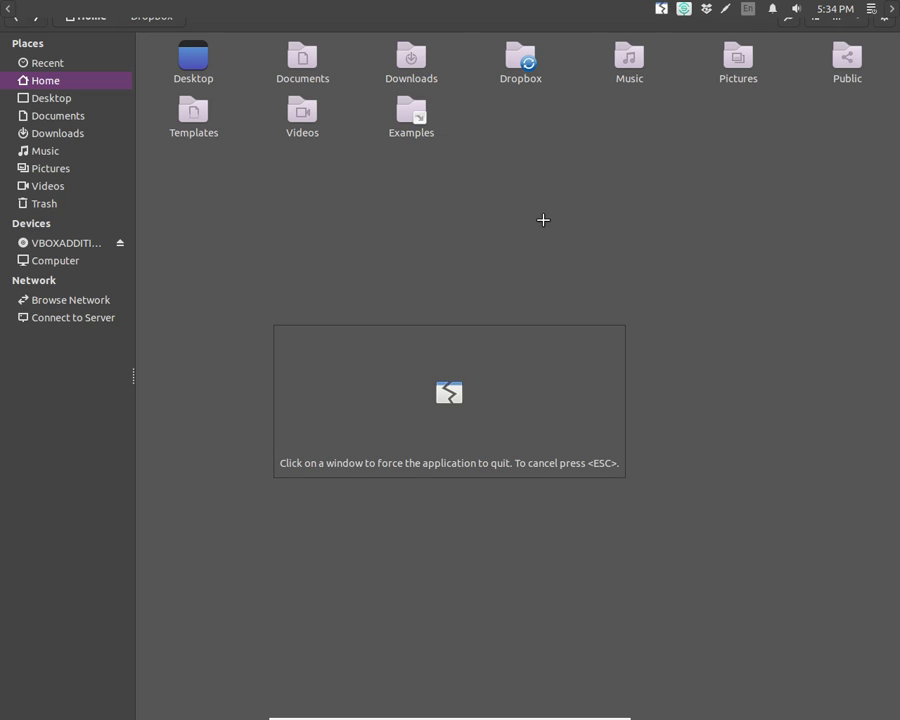
{"action": "key", "text": "Escape"}
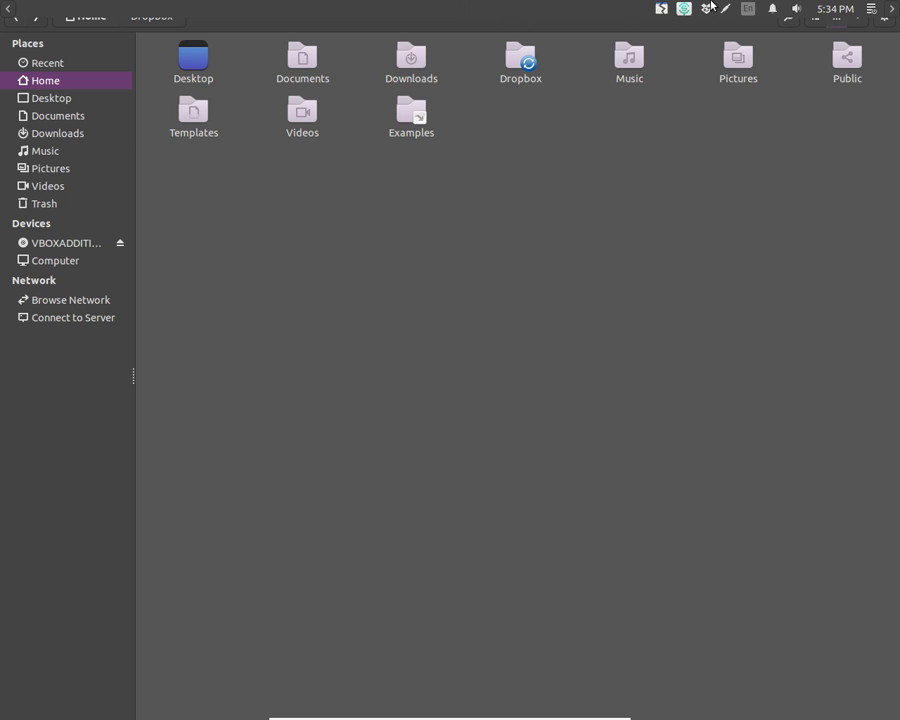
Minimise the Files Home window from its dock icon menu
{"action": "mouse_move", "coordinate": [400, 695]}
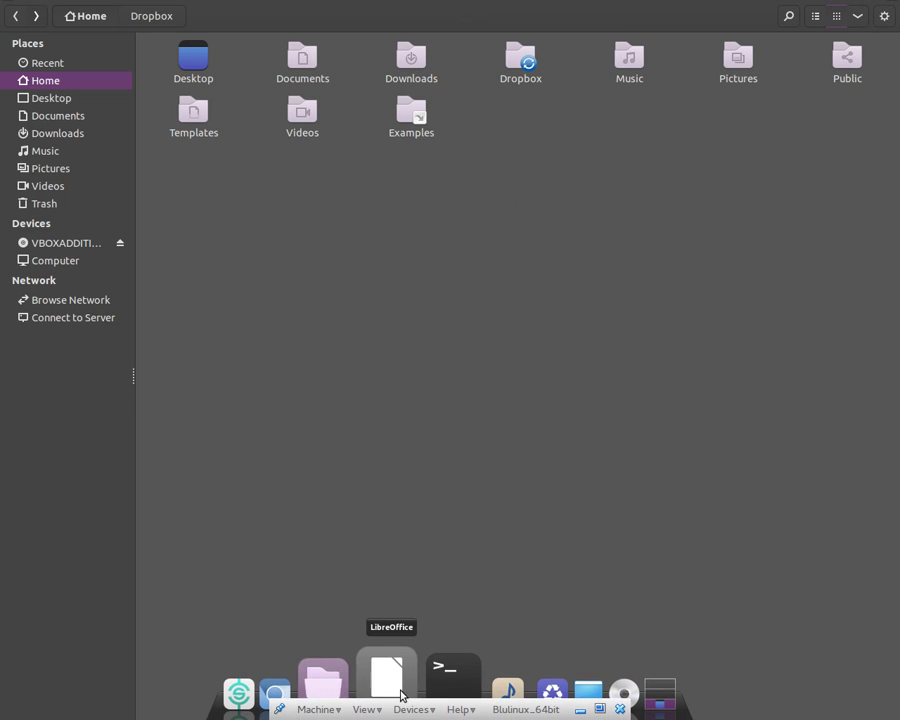
{"action": "right_click", "coordinate": [371, 668]}
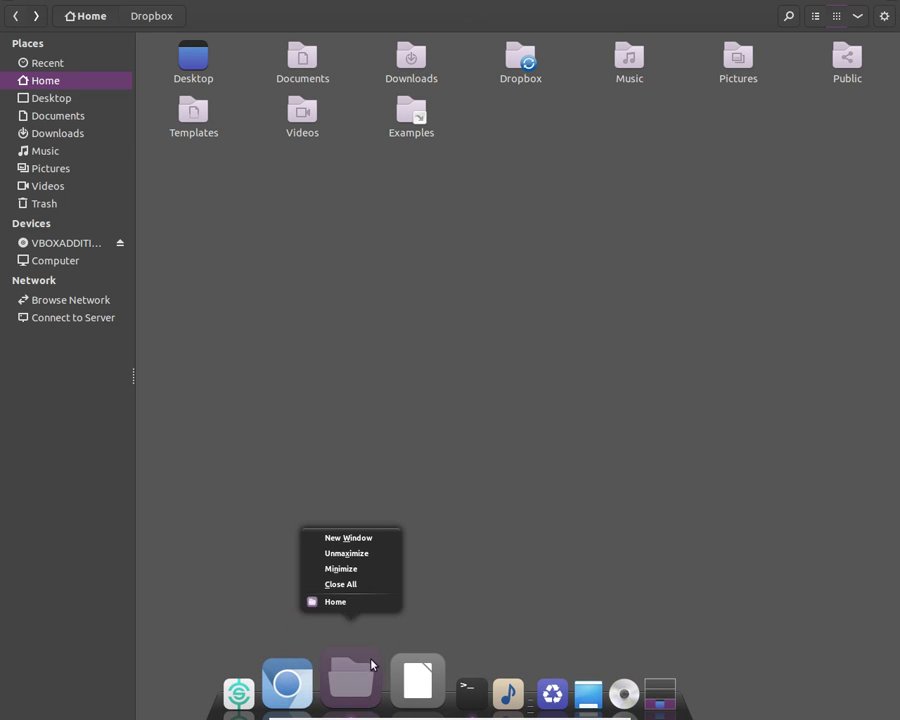
{"action": "left_click", "coordinate": [355, 600]}
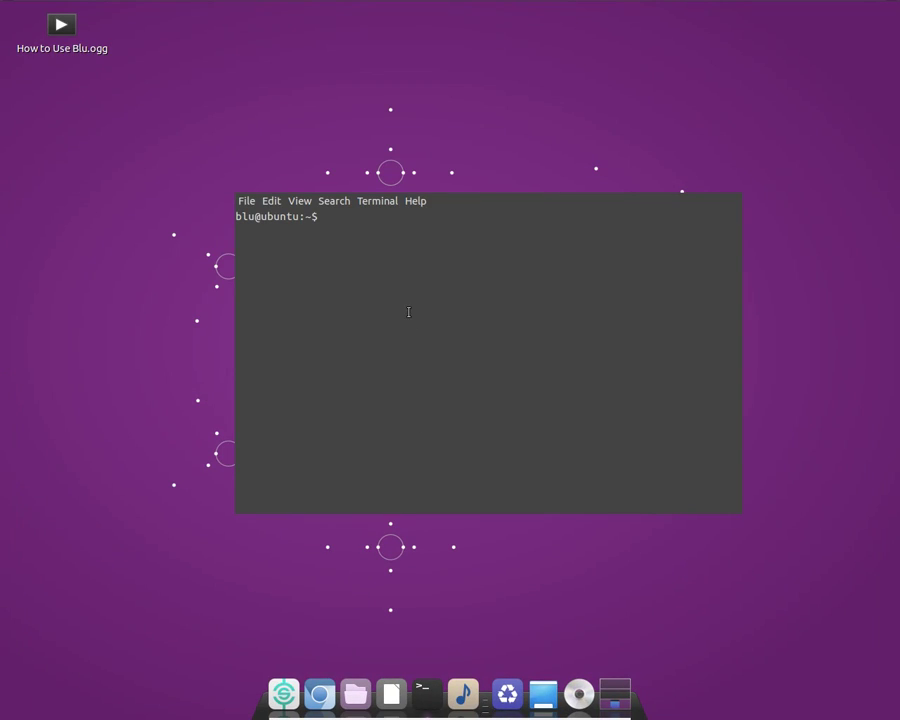
Try switching to root with su, which fails without a root password
{"action": "left_click", "coordinate": [425, 201]}
{"action": "left_click", "coordinate": [492, 205]}
{"action": "left_click", "coordinate": [428, 200]}
{"action": "left_click", "coordinate": [555, 203]}
{"action": "type", "text": "su"}
{"action": "key", "text": "Return"}
Set a new root password with sudo passwd
{"action": "key", "text": "Return"}
{"action": "type", "text": "sudo passwd"}
{"action": "key", "text": "Return"}
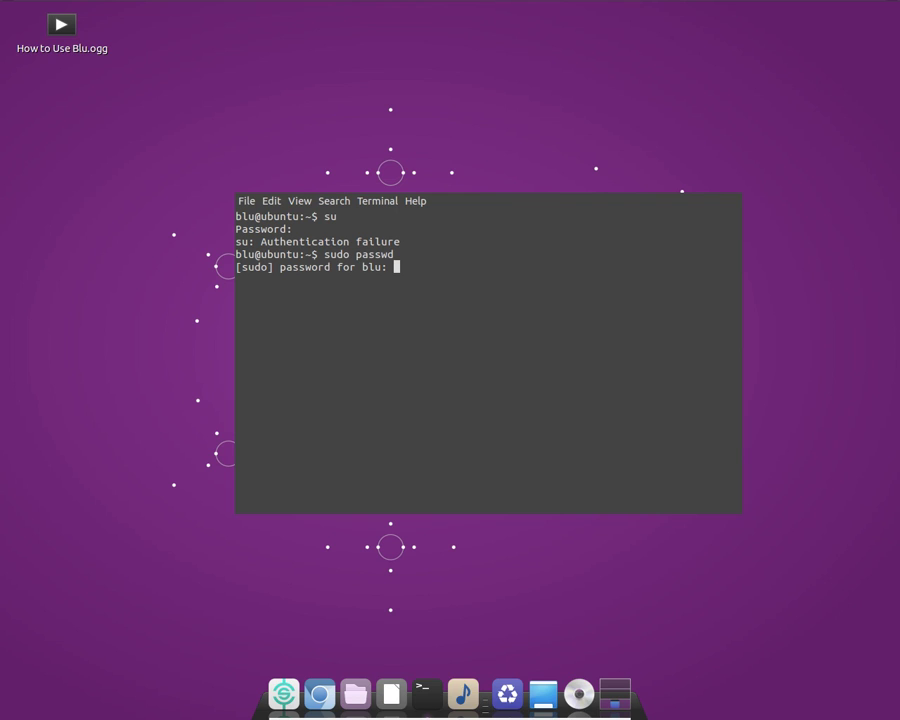
{"action": "key", "text": "Return"}
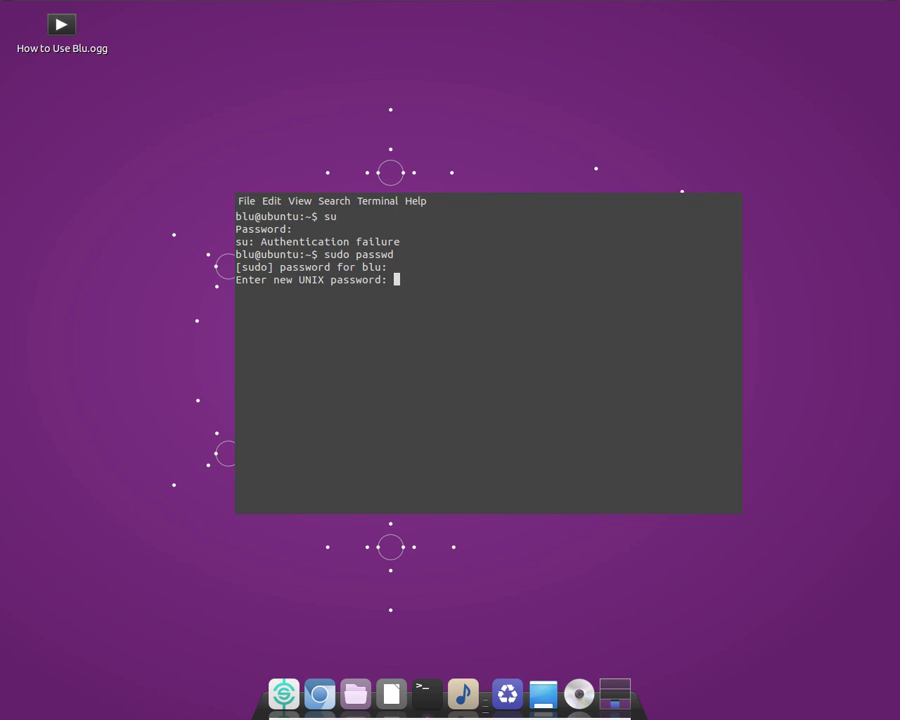
{"action": "key", "text": "Return"}
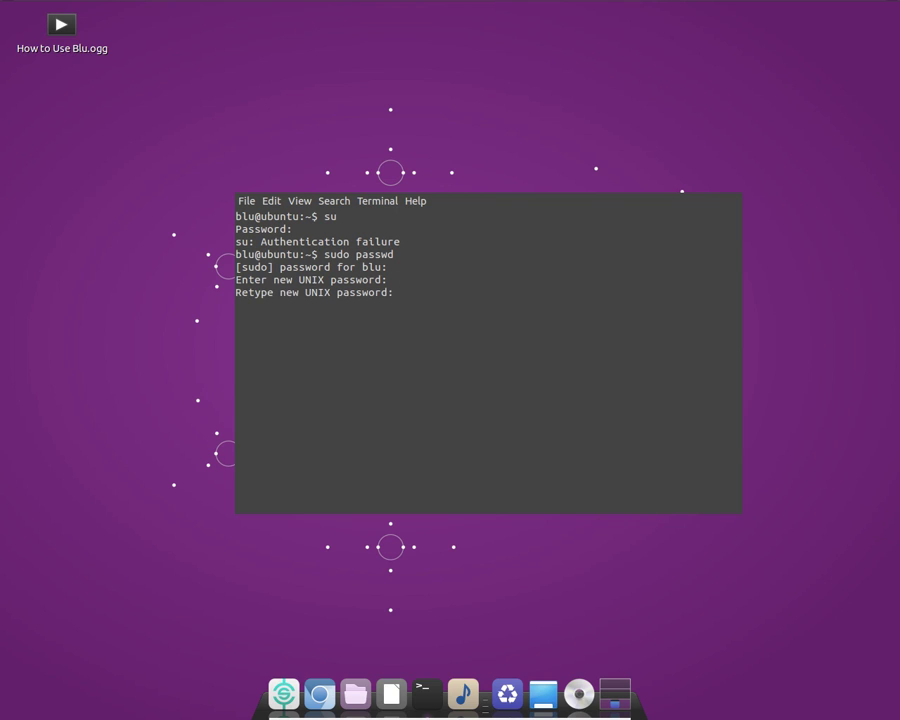
{"action": "key", "text": "Return"}
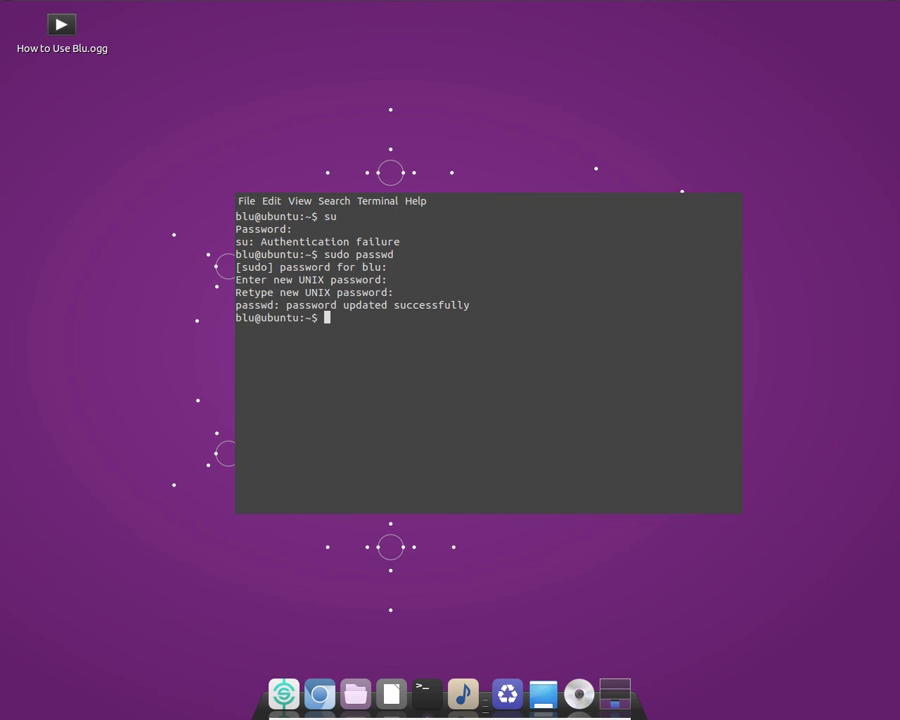
Become root with su and change to the root home directory with cd ~
{"action": "type", "text": "su"}
{"action": "key", "text": "Return"}
{"action": "key", "text": "Return"}
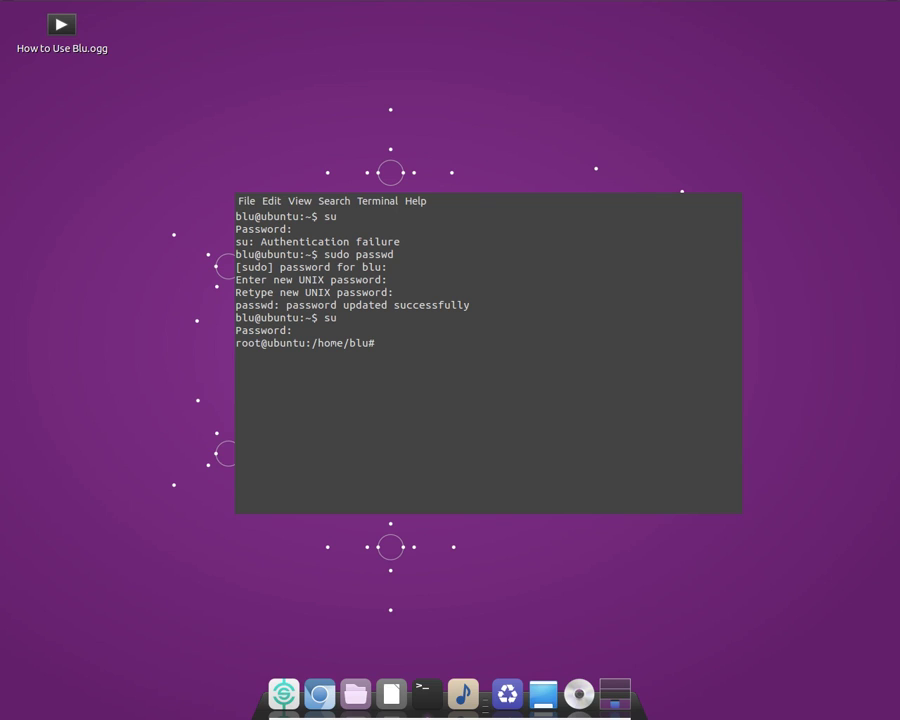
{"action": "type", "text": "cd !"}
{"action": "key", "text": "Return"}
{"action": "type", "text": "cd "}
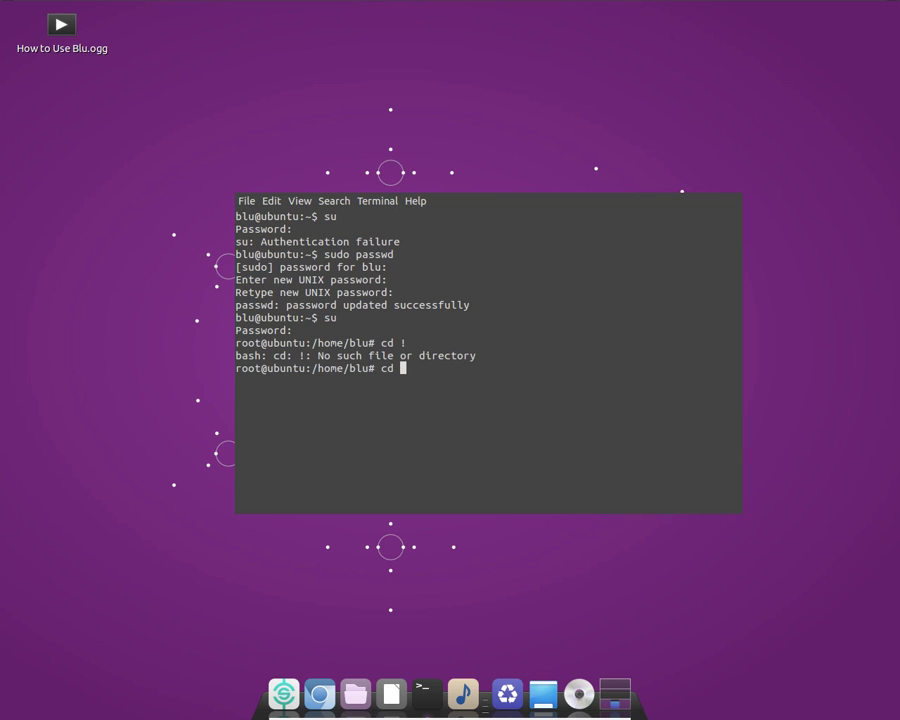
{"action": "type", "text": "~"}
{"action": "key", "text": "Return"}
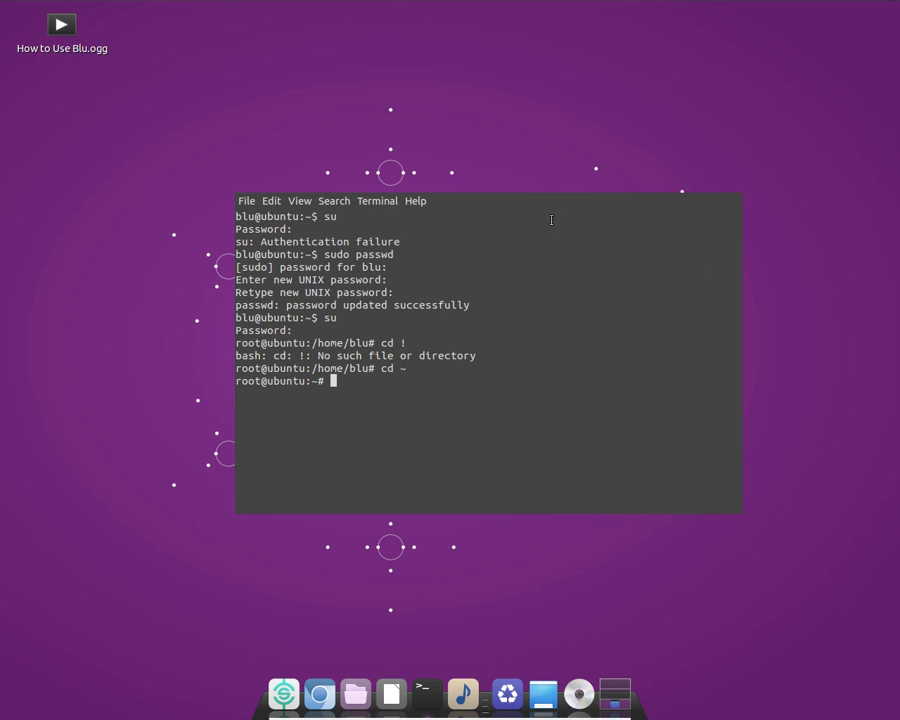
Choose Close Window from the Terminal's File menu
{"action": "left_click", "coordinate": [415, 203]}
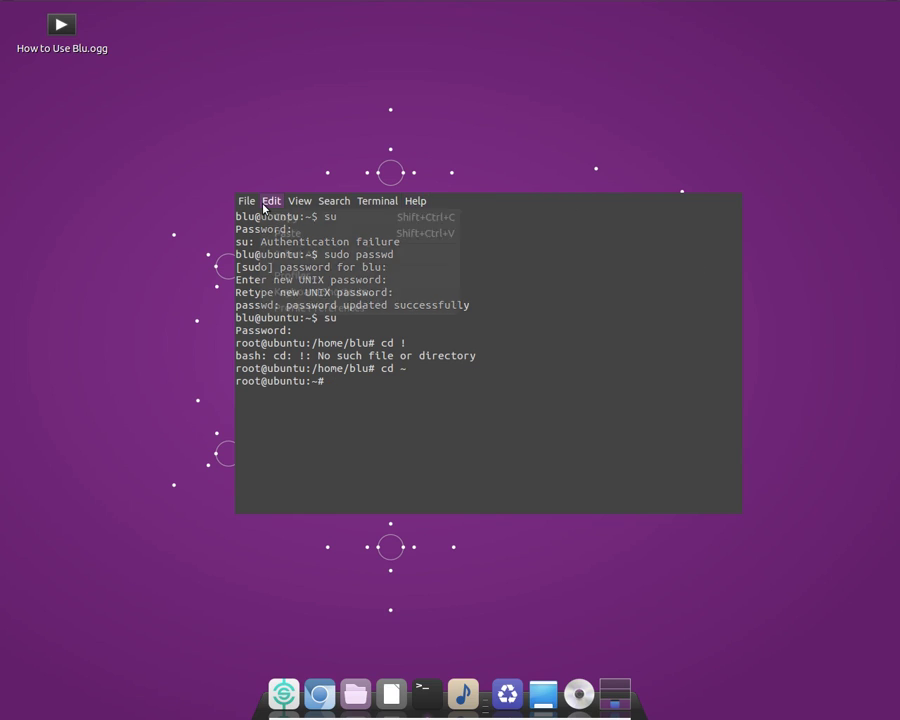
{"action": "mouse_move", "coordinate": [243, 201]}
{"action": "left_click", "coordinate": [283, 291]}
Confirm closing the Terminal, then open the top-panel menu listing Restart and Shut Down
{"action": "left_click", "coordinate": [651, 379]}
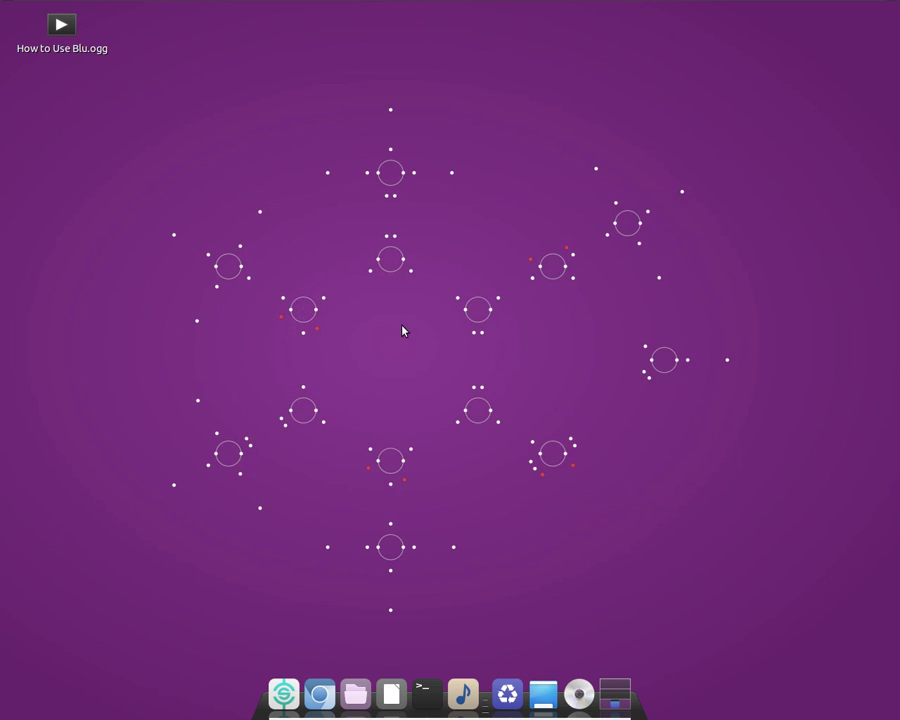
{"action": "left_click", "coordinate": [61, 24]}
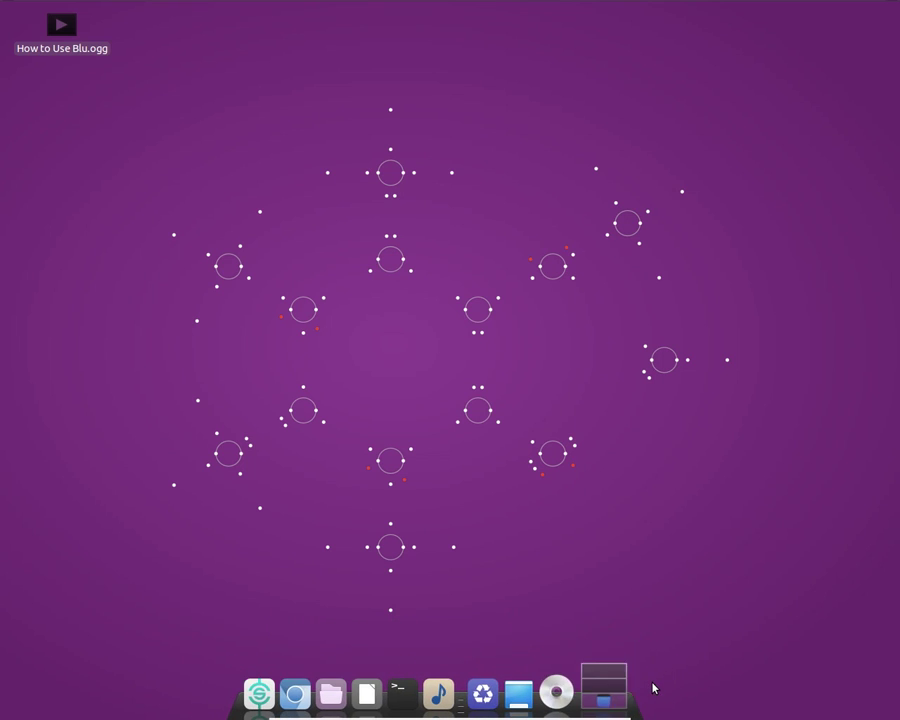
{"action": "mouse_move", "coordinate": [697, 7]}
{"action": "left_click", "coordinate": [871, 8]}
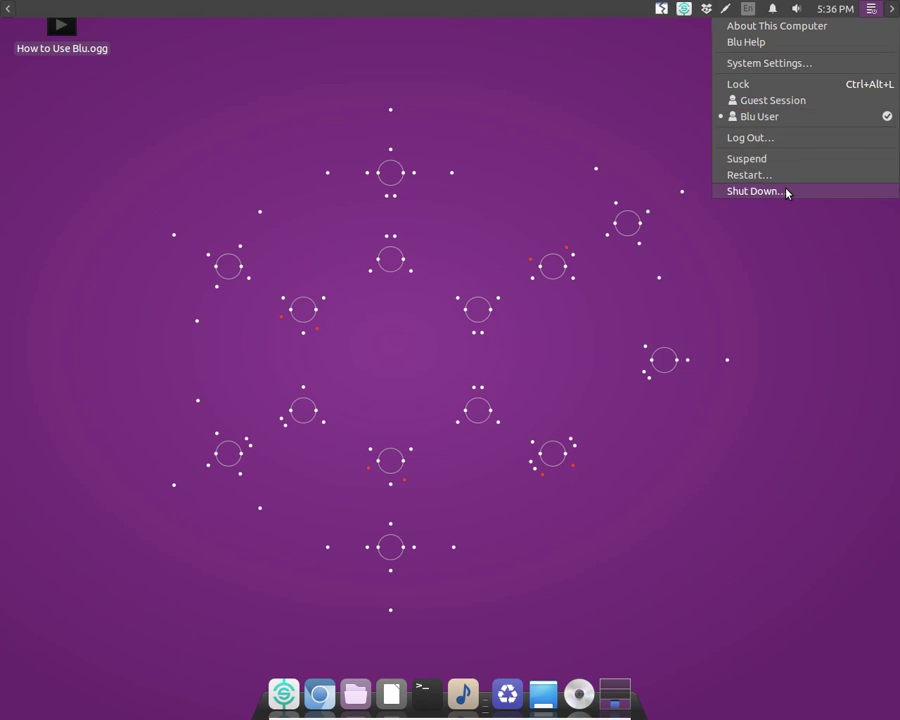
Change the desktop background to the Water web image and quit the Appearance settings
{"action": "left_click", "coordinate": [669, 92]}
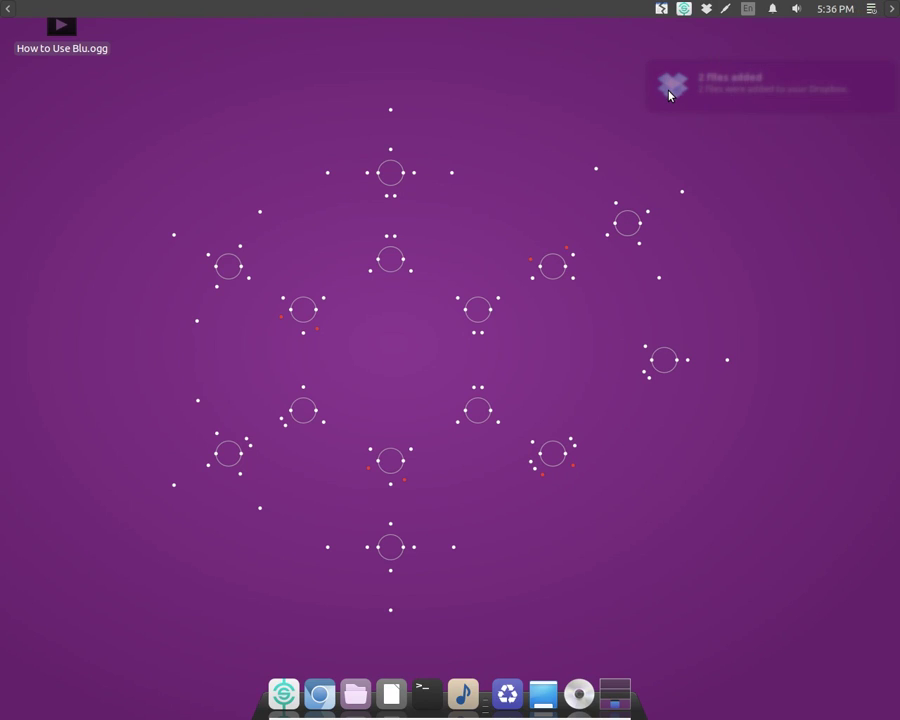
{"action": "right_click", "coordinate": [727, 77]}
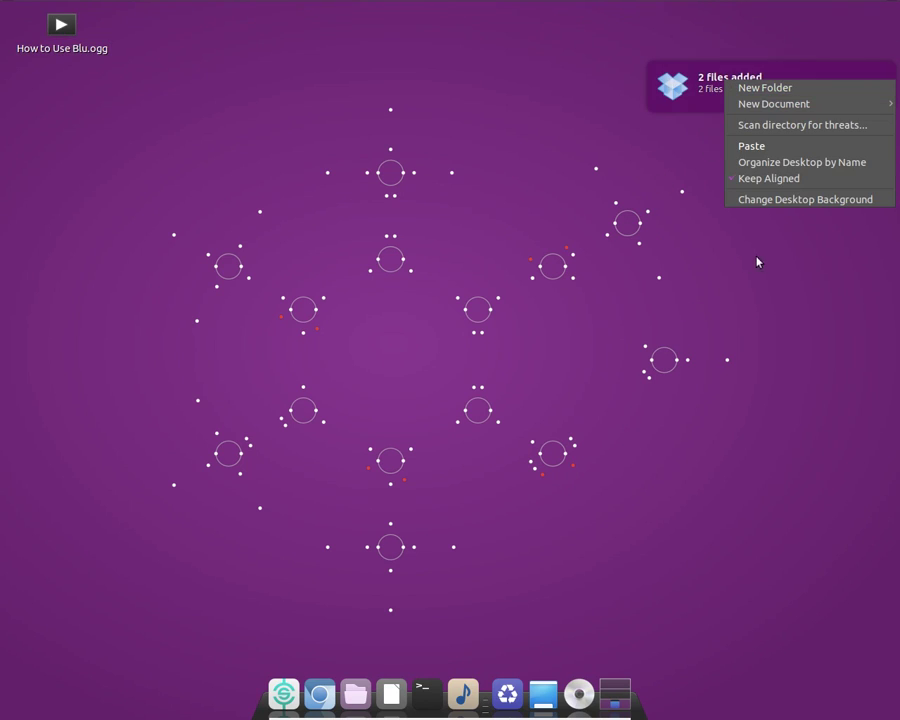
{"action": "left_click", "coordinate": [470, 195]}
{"action": "right_click", "coordinate": [470, 195]}
{"action": "left_click", "coordinate": [558, 320]}
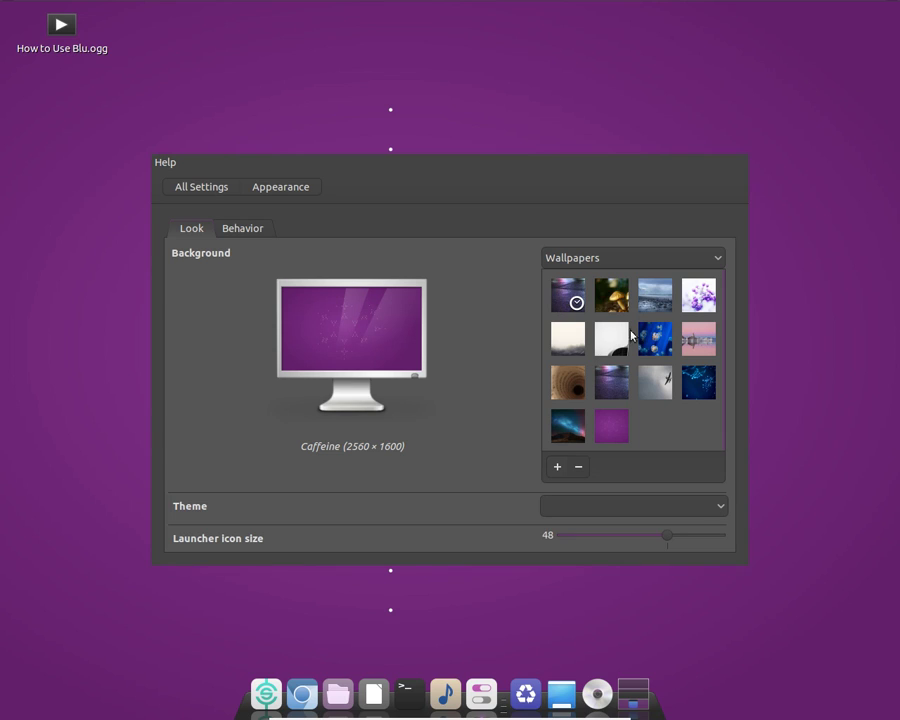
{"action": "left_click", "coordinate": [699, 381]}
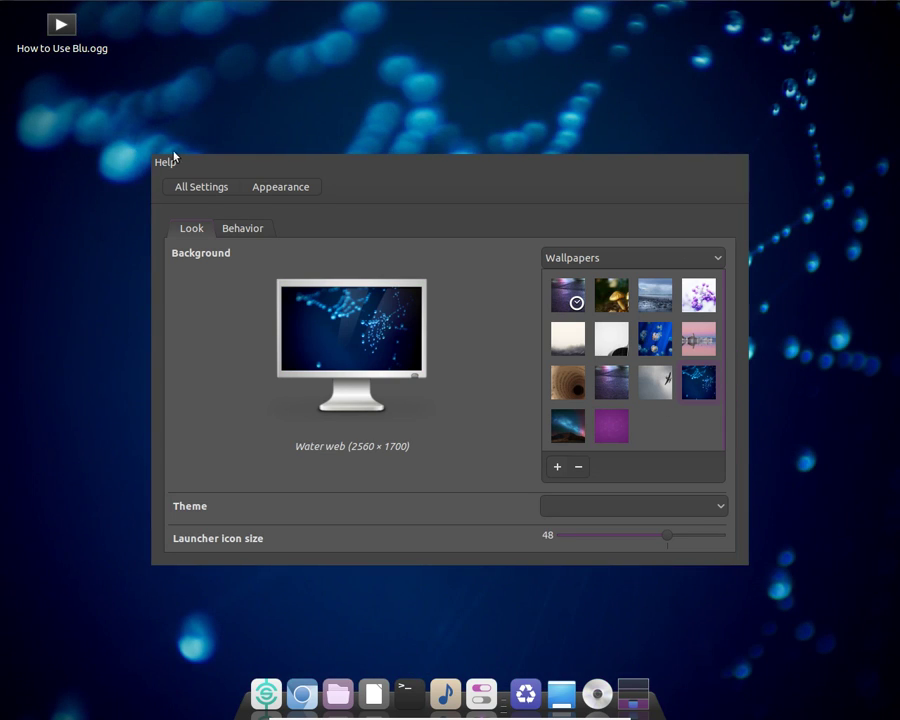
{"action": "left_click", "coordinate": [172, 163]}
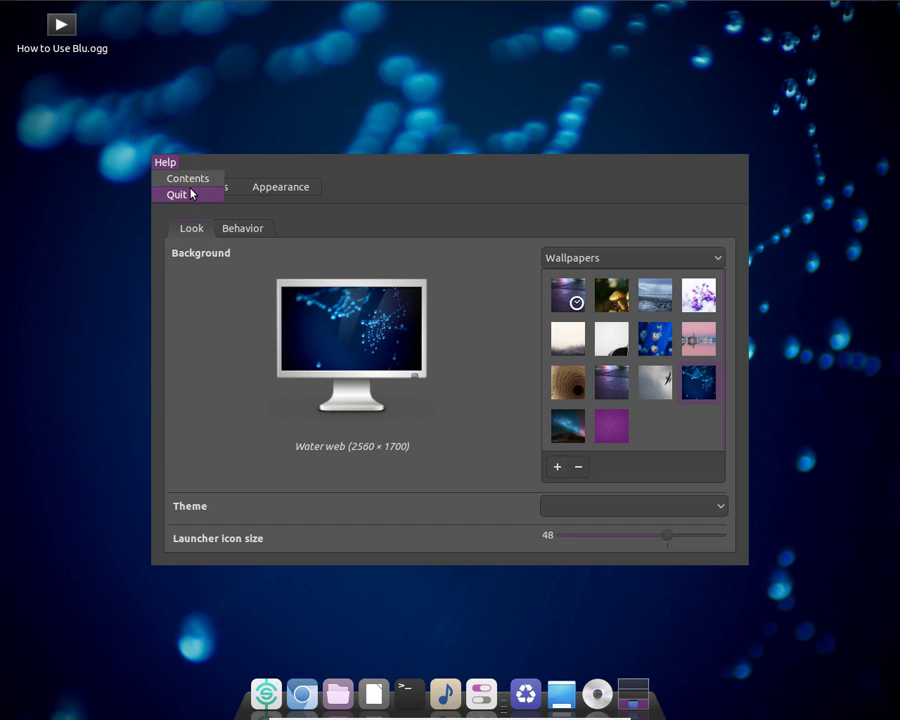
{"action": "left_click", "coordinate": [193, 195]}
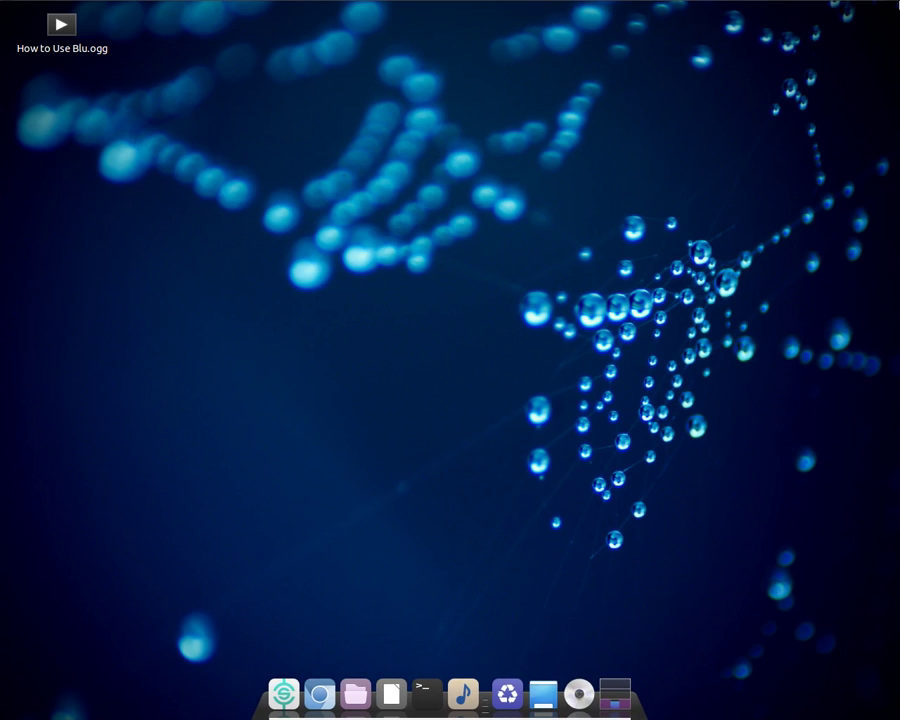
Open and close the Synapse search box from the top panel
{"action": "left_click", "coordinate": [870, 9]}
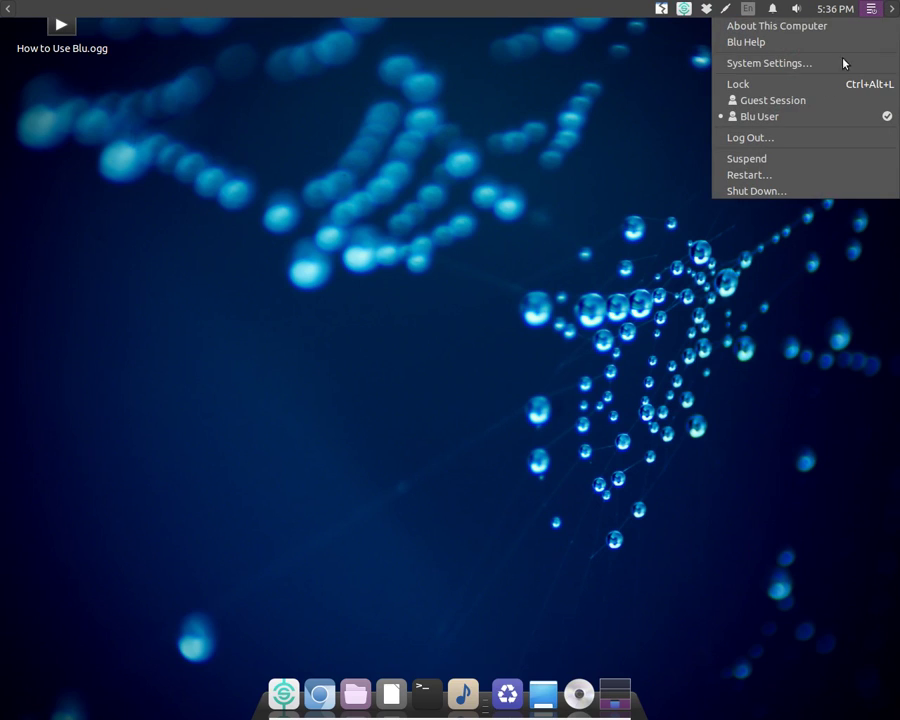
{"action": "mouse_move", "coordinate": [686, 8]}
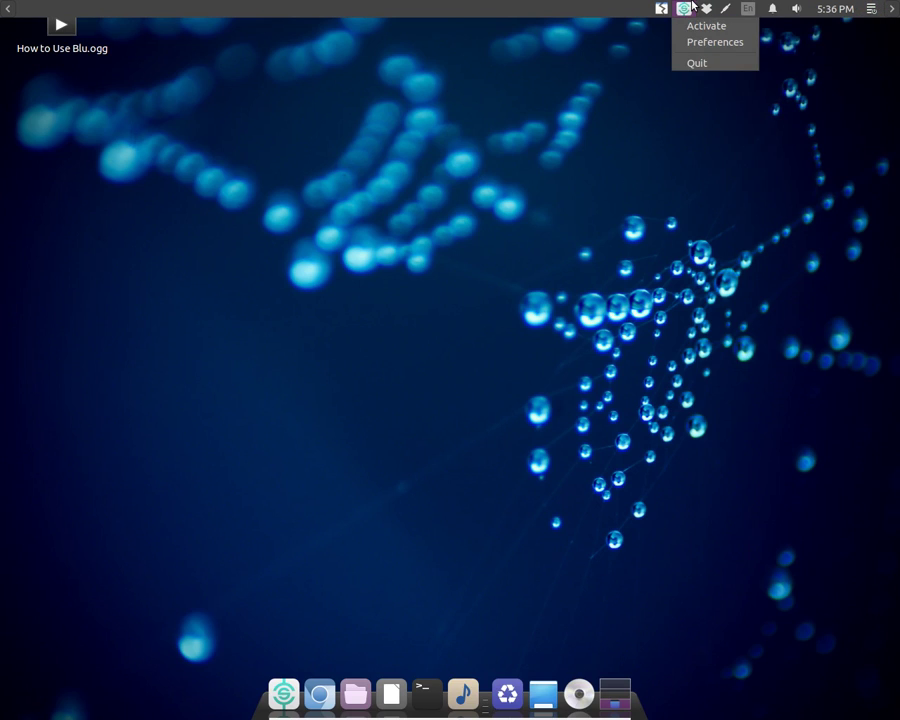
{"action": "left_click", "coordinate": [690, 26]}
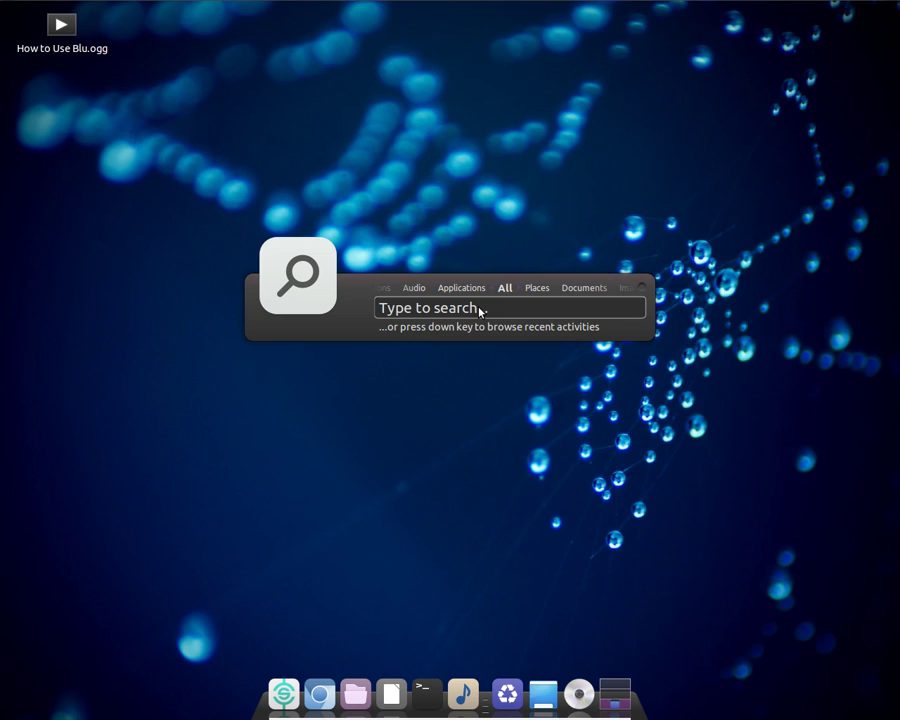
{"action": "left_click", "coordinate": [672, 237]}
Raise the sound volume with the top-panel volume slider
{"action": "left_click", "coordinate": [772, 8]}
{"action": "mouse_move", "coordinate": [797, 8]}
{"action": "left_click_drag", "start_coordinate": [801, 44], "coordinate": [834, 42]}
{"action": "left_click", "coordinate": [795, 14]}
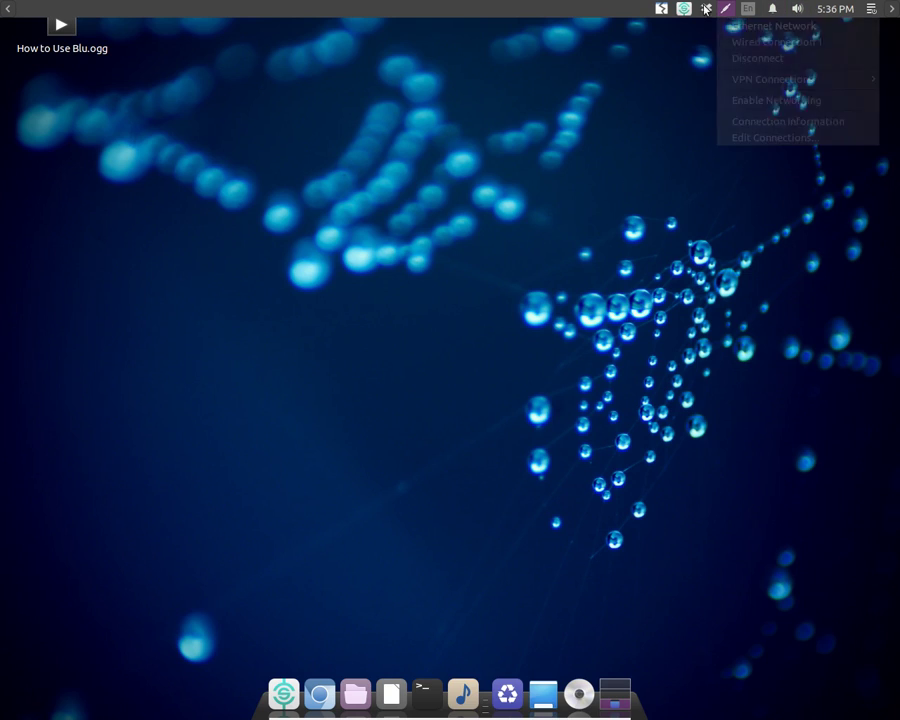
Open the top-panel session menu with System Settings and shutdown choices
{"action": "left_click", "coordinate": [684, 8]}
{"action": "left_click", "coordinate": [667, 8]}
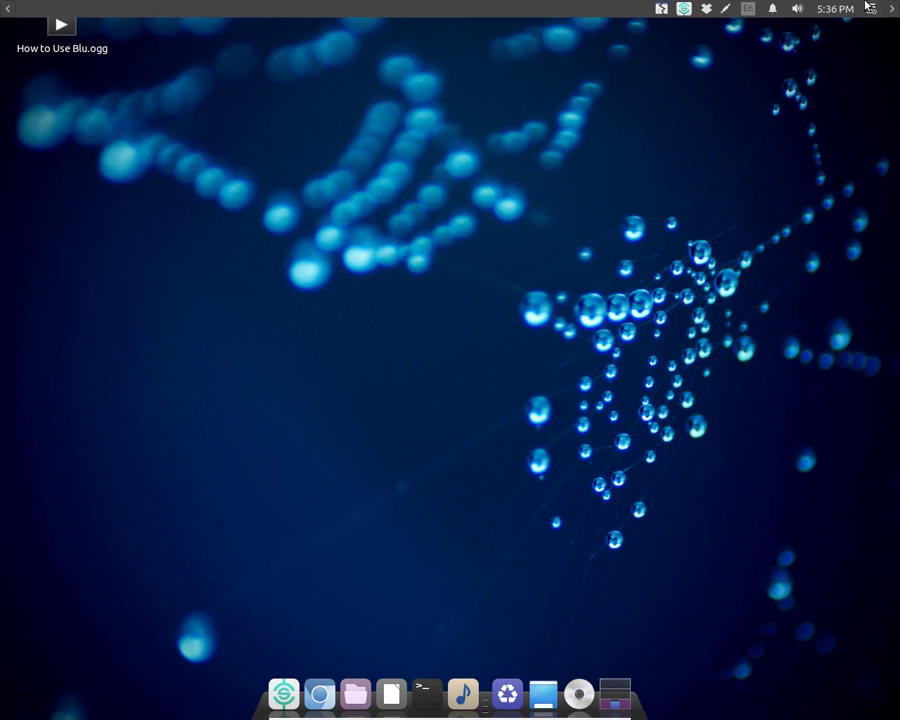
{"action": "left_click", "coordinate": [870, 9]}
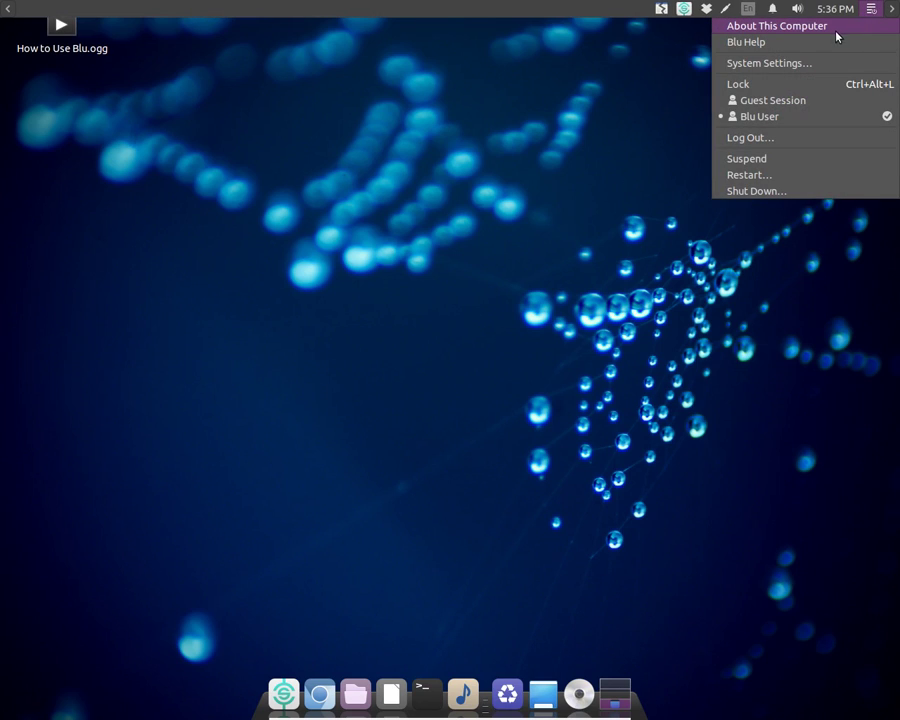
In System Settings > Displays, keep the 1280 x 1024 (5:4) resolution
{"action": "left_click", "coordinate": [790, 62]}
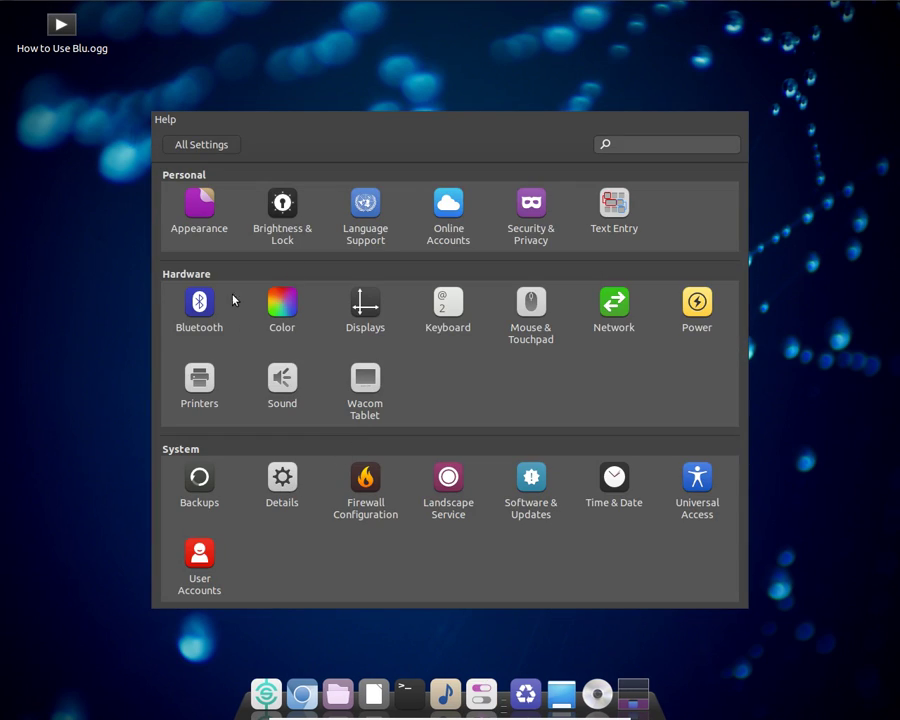
{"action": "left_click", "coordinate": [362, 308]}
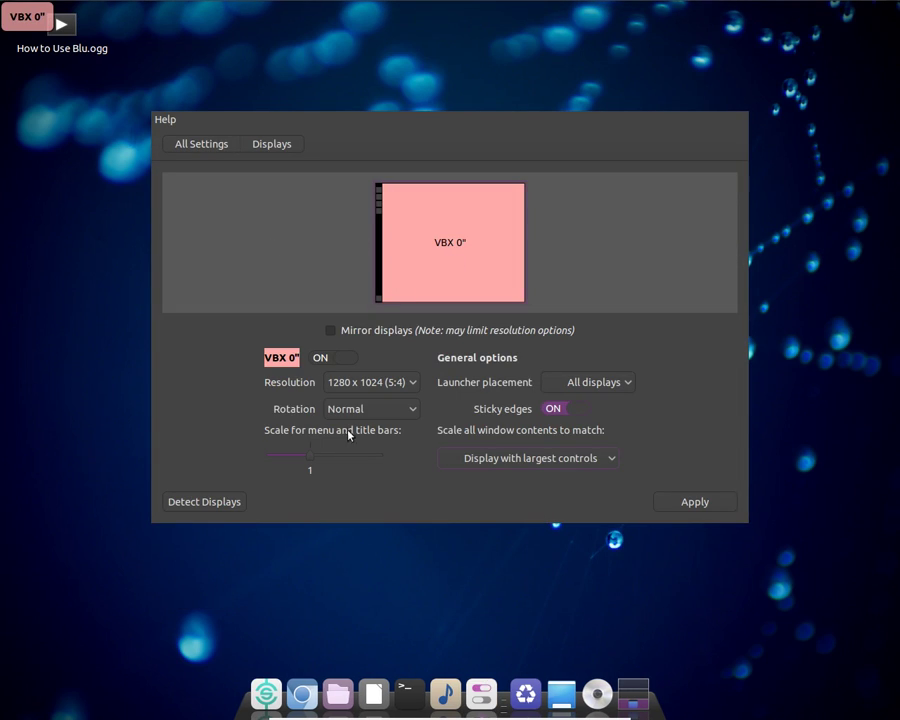
{"action": "left_click", "coordinate": [380, 381]}
{"action": "left_click", "coordinate": [380, 381]}
{"action": "left_click", "coordinate": [380, 381]}
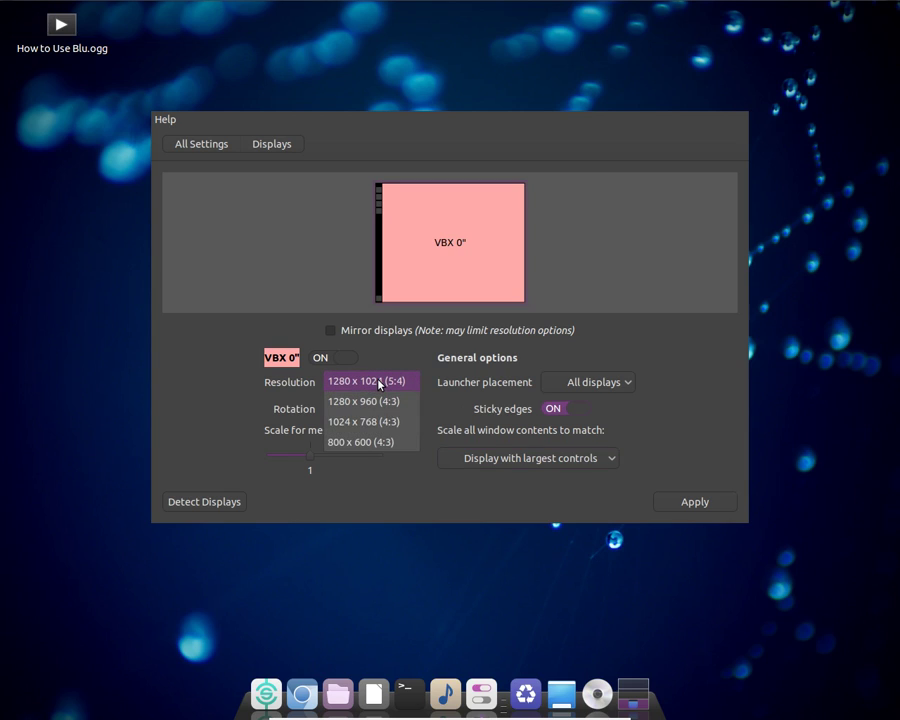
{"action": "left_click", "coordinate": [380, 382]}
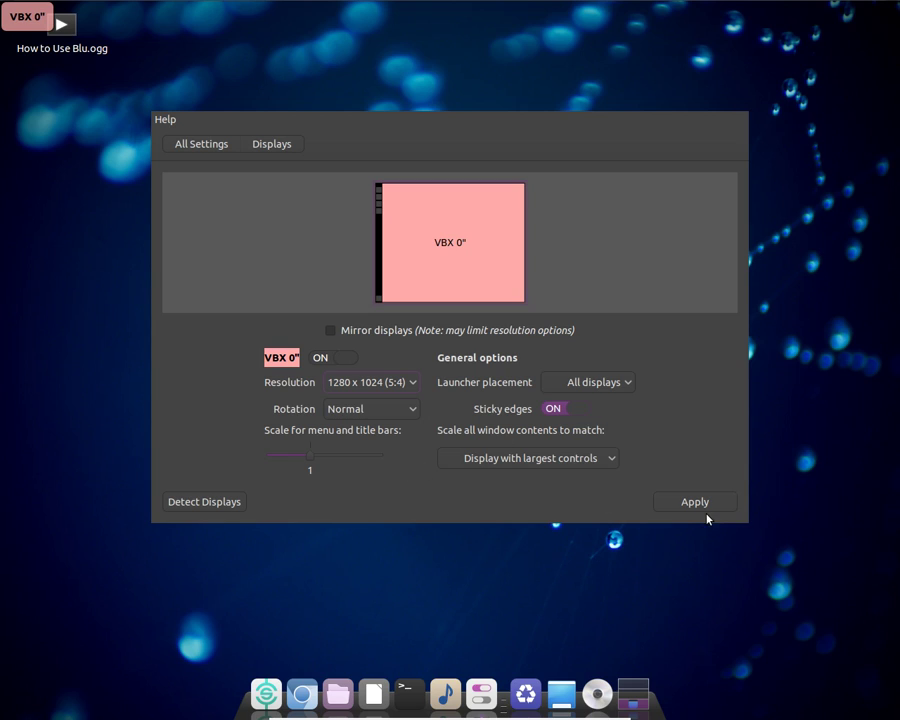
Quit Dropbox from its tray icon menu
{"action": "left_click", "coordinate": [165, 119]}
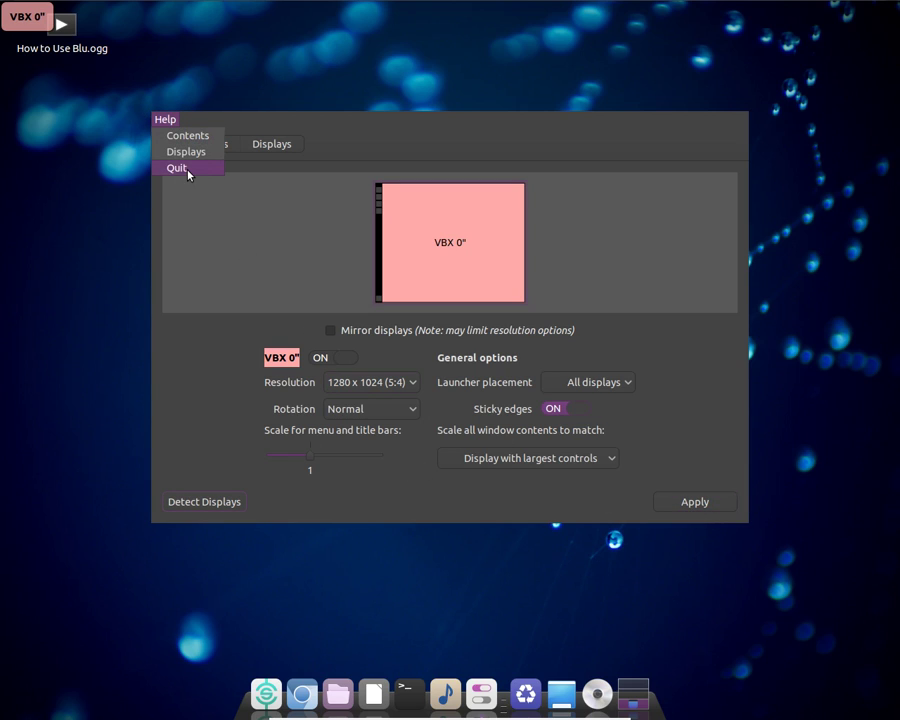
{"action": "key", "text": "Escape"}
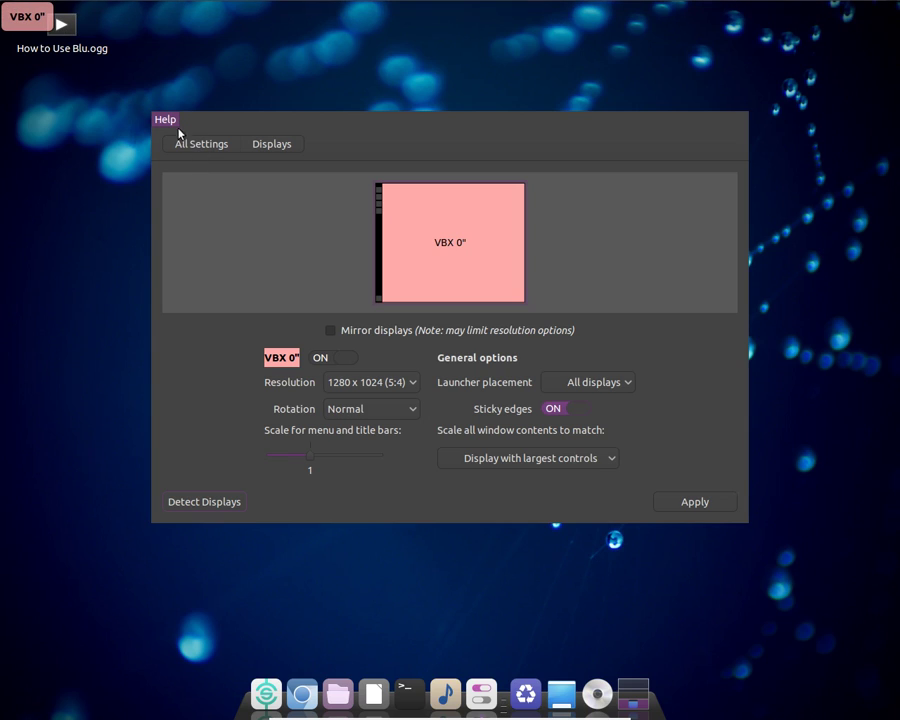
{"action": "mouse_move", "coordinate": [619, 5]}
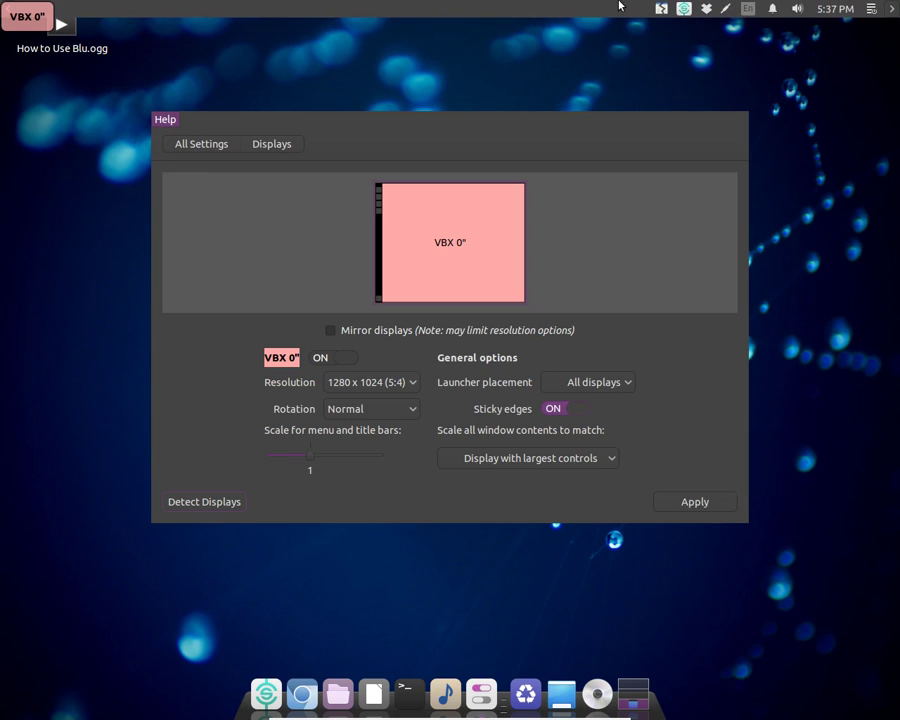
{"action": "left_click", "coordinate": [705, 7]}
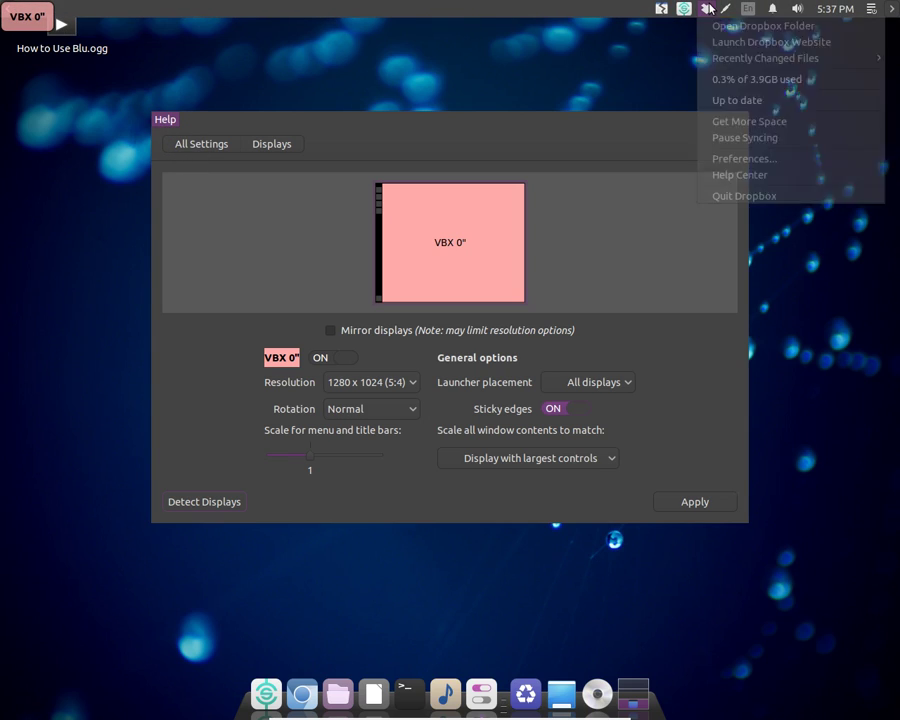
{"action": "left_click", "coordinate": [763, 197]}
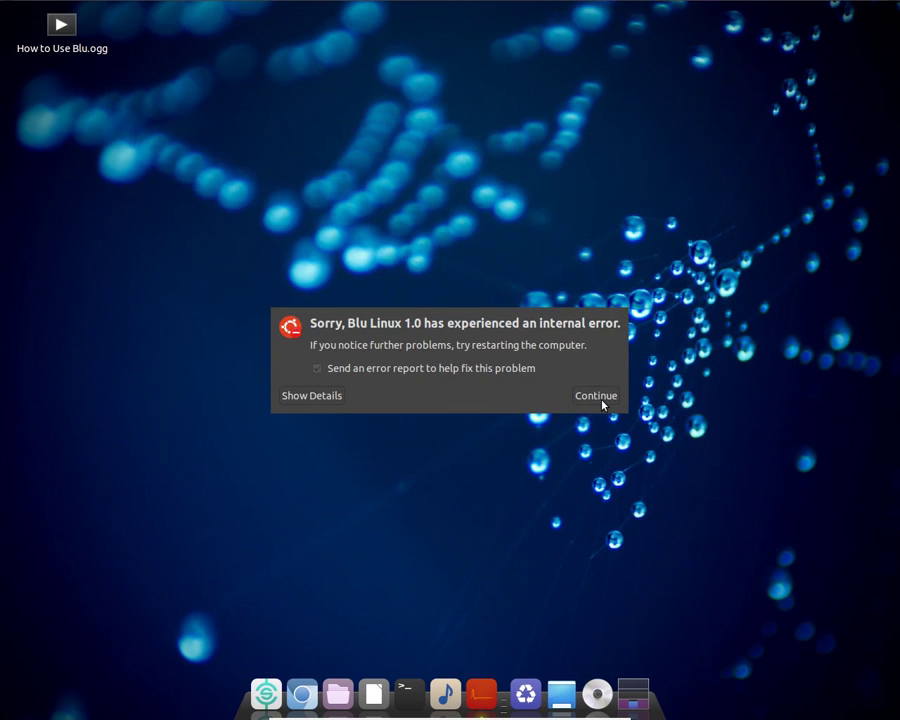
Dismiss the internal error and look through the notifications, network and session tray menus
{"action": "left_click", "coordinate": [598, 400]}
{"action": "left_click", "coordinate": [772, 8]}
{"action": "left_click", "coordinate": [704, 9]}
{"action": "left_click", "coordinate": [683, 8]}
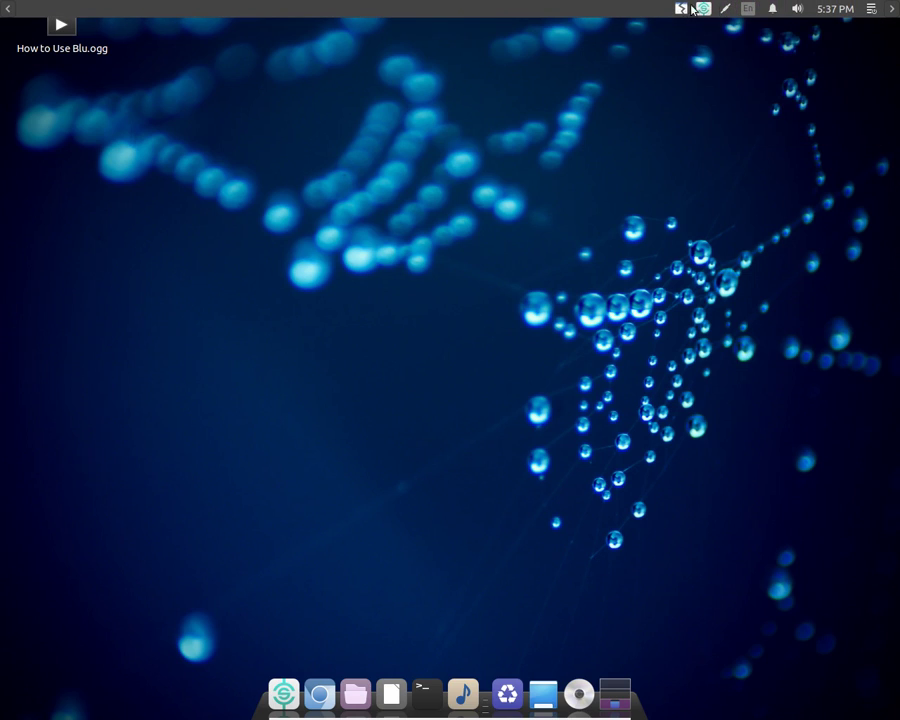
{"action": "left_click", "coordinate": [870, 8]}
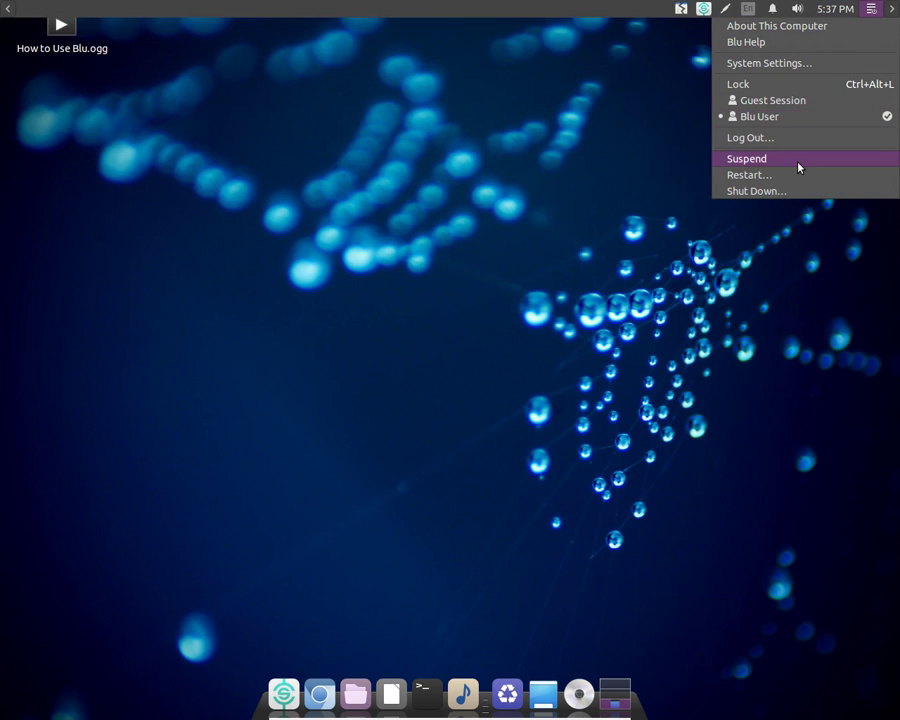
{"action": "left_click", "coordinate": [643, 163]}
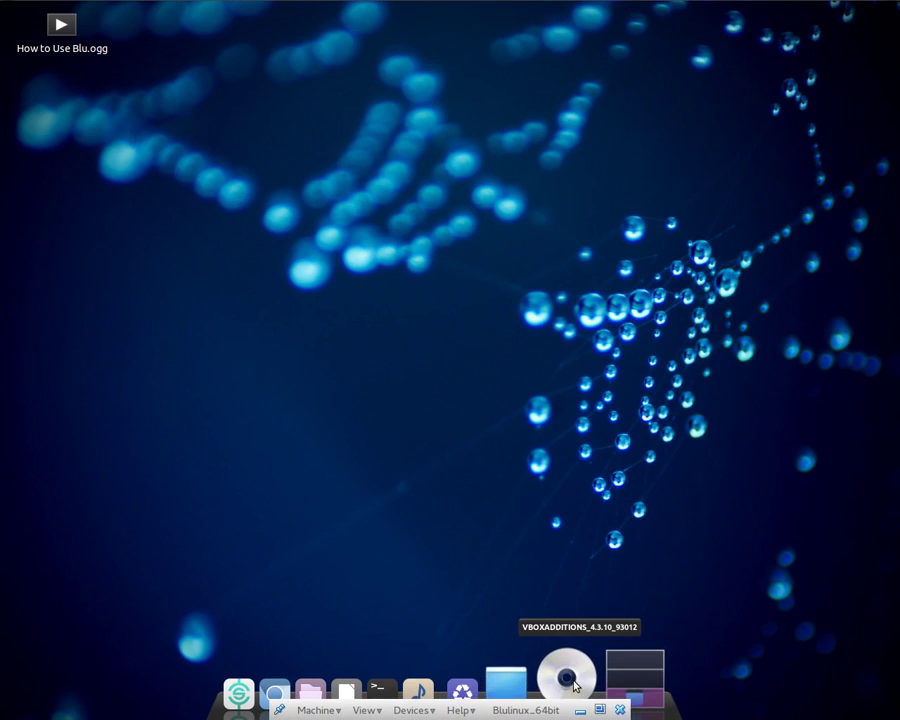
{"action": "left_click", "coordinate": [608, 680]}
Choose Change Desktop Background from the desktop menu, showing the Water web (2560 × 1700) wallpaper
{"action": "right_click", "coordinate": [565, 504]}
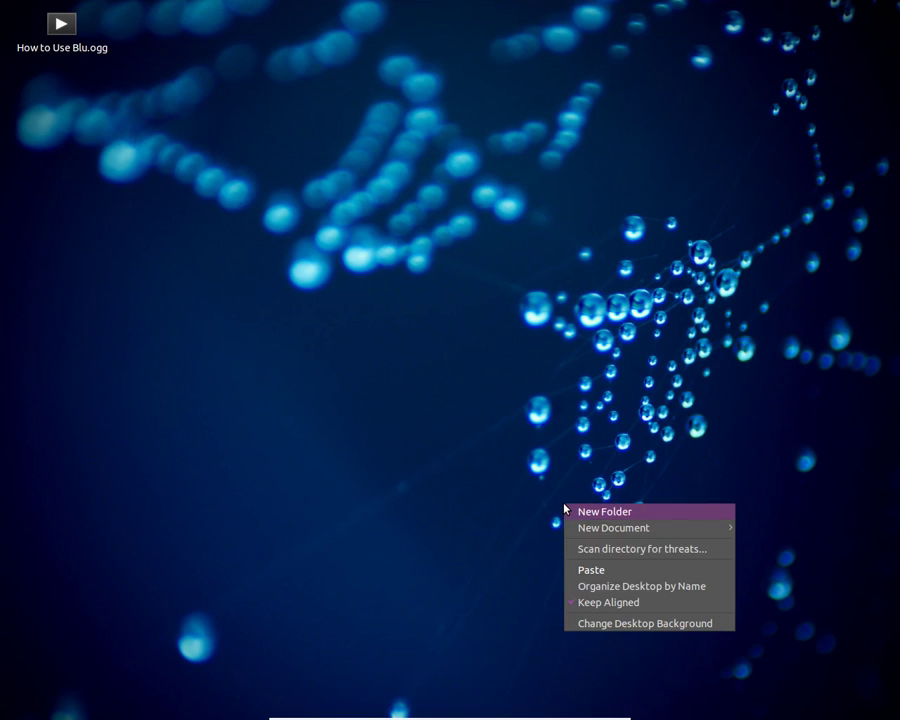
{"action": "left_click", "coordinate": [484, 556]}
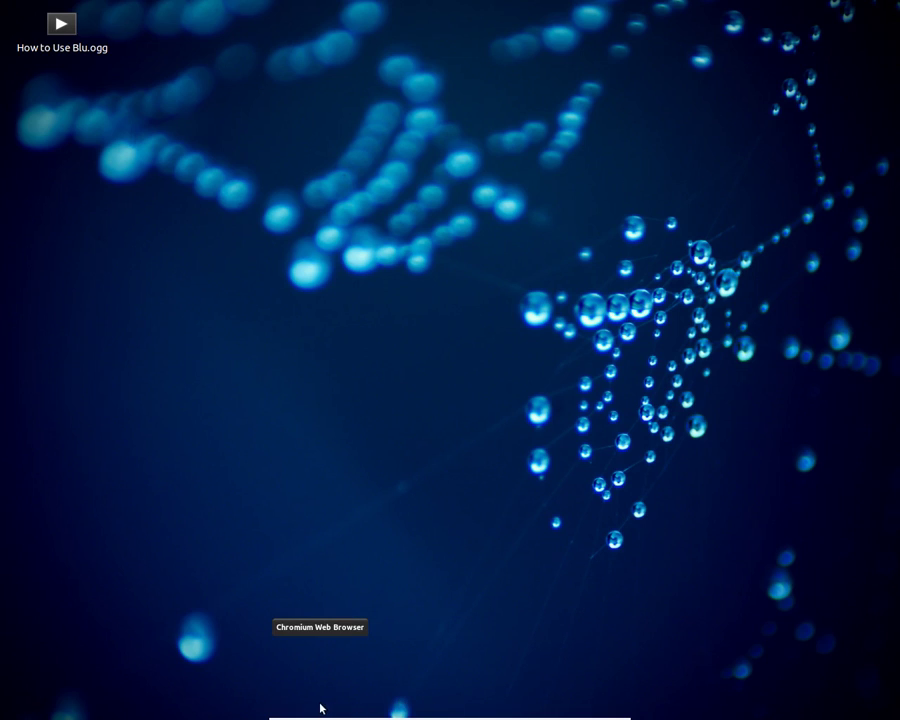
{"action": "right_click", "coordinate": [618, 703]}
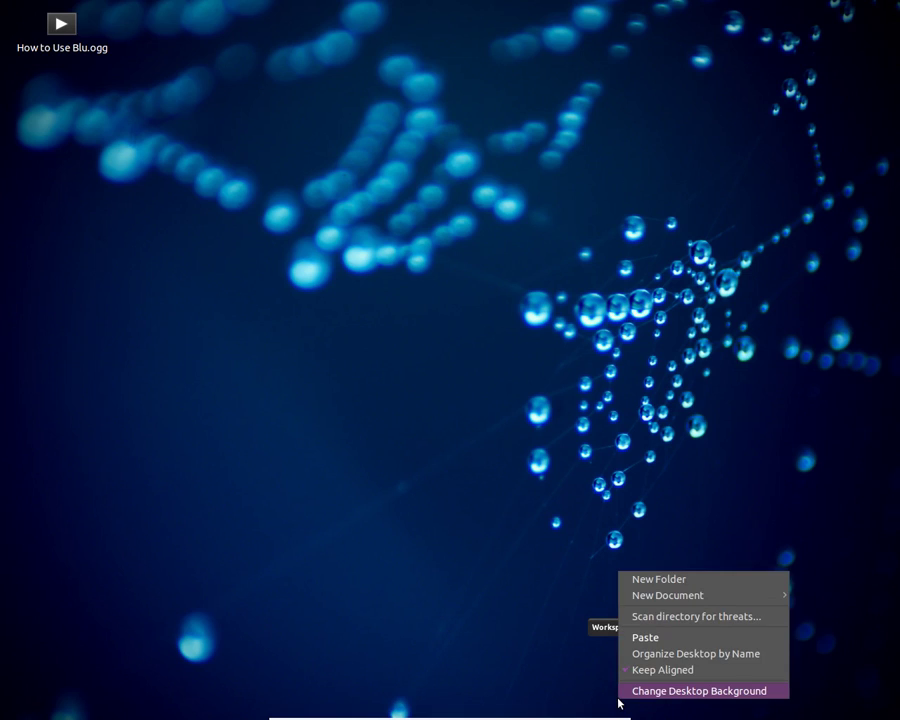
{"action": "left_click", "coordinate": [592, 687]}
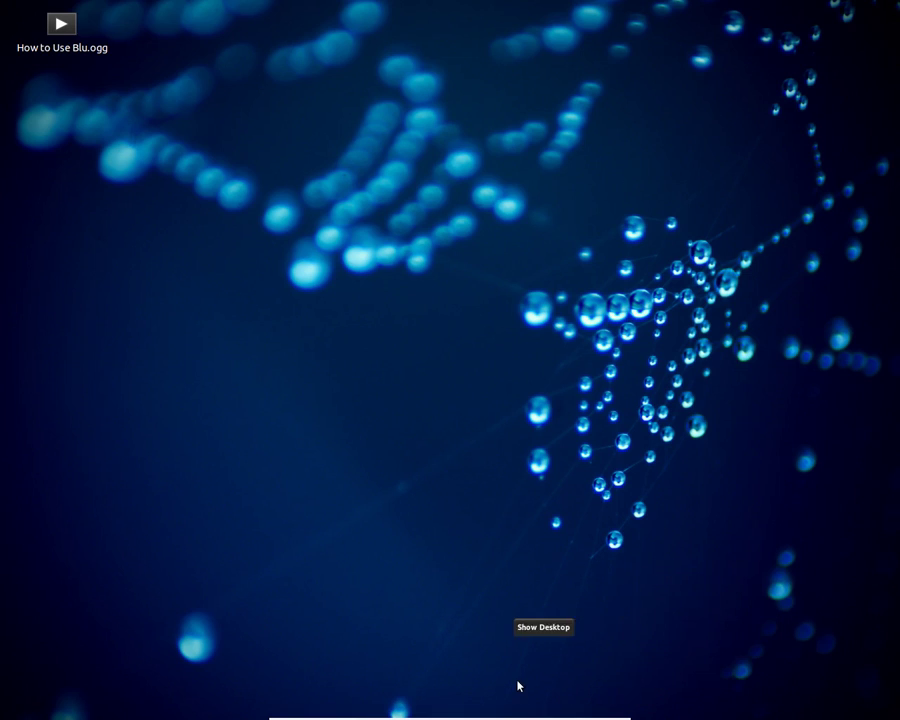
{"action": "right_click", "coordinate": [50, 22]}
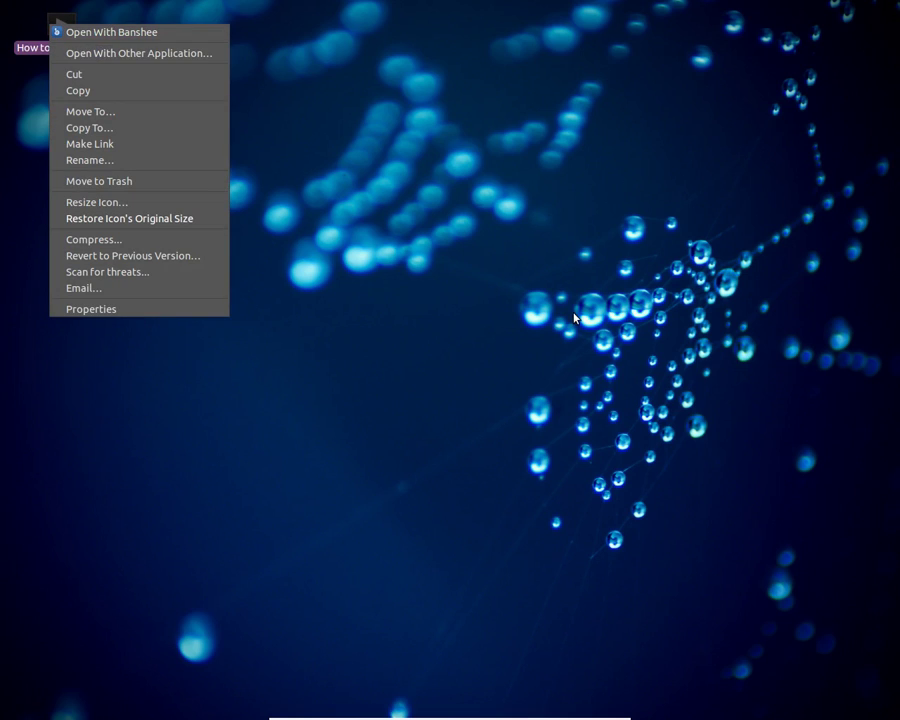
{"action": "right_click", "coordinate": [331, 177]}
{"action": "left_click", "coordinate": [414, 291]}
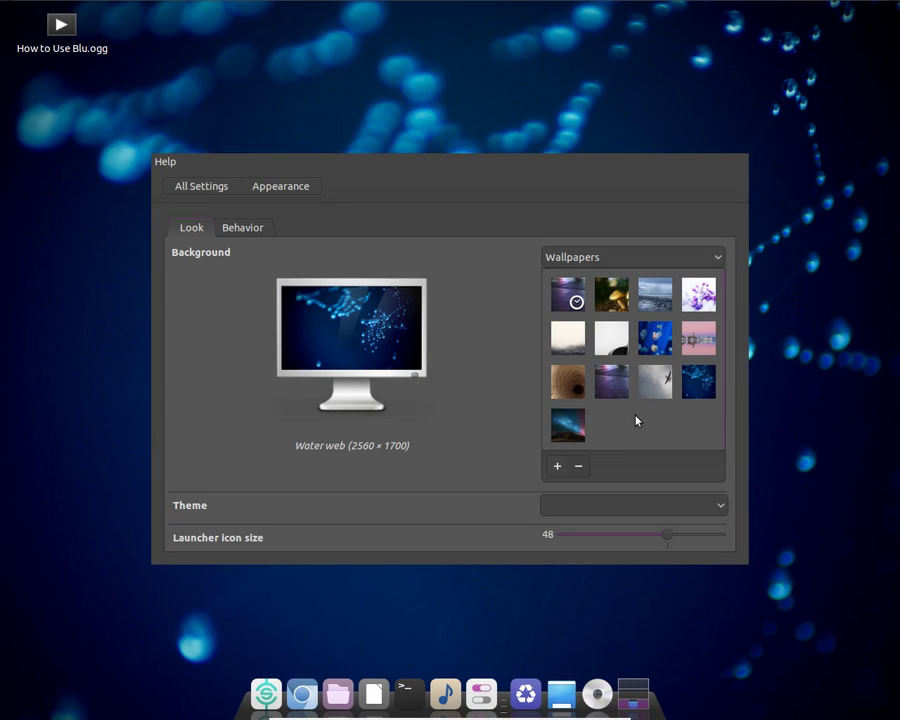
Quit the Appearance settings with Help > Quit, reopening and quitting them once more
{"action": "left_click", "coordinate": [163, 161]}
{"action": "left_click", "coordinate": [189, 194]}
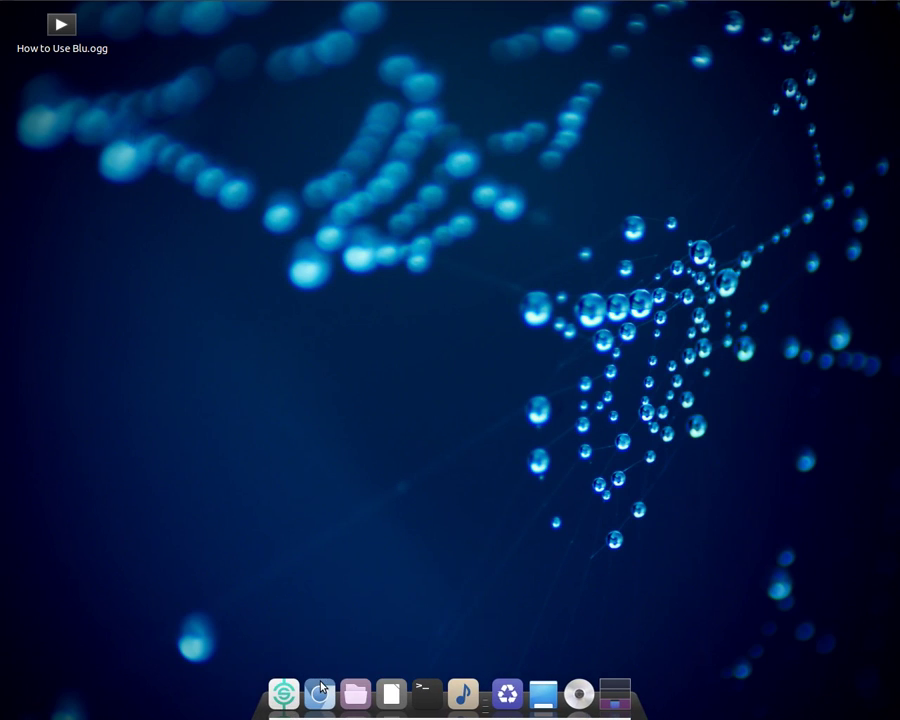
{"action": "left_click", "coordinate": [268, 690]}
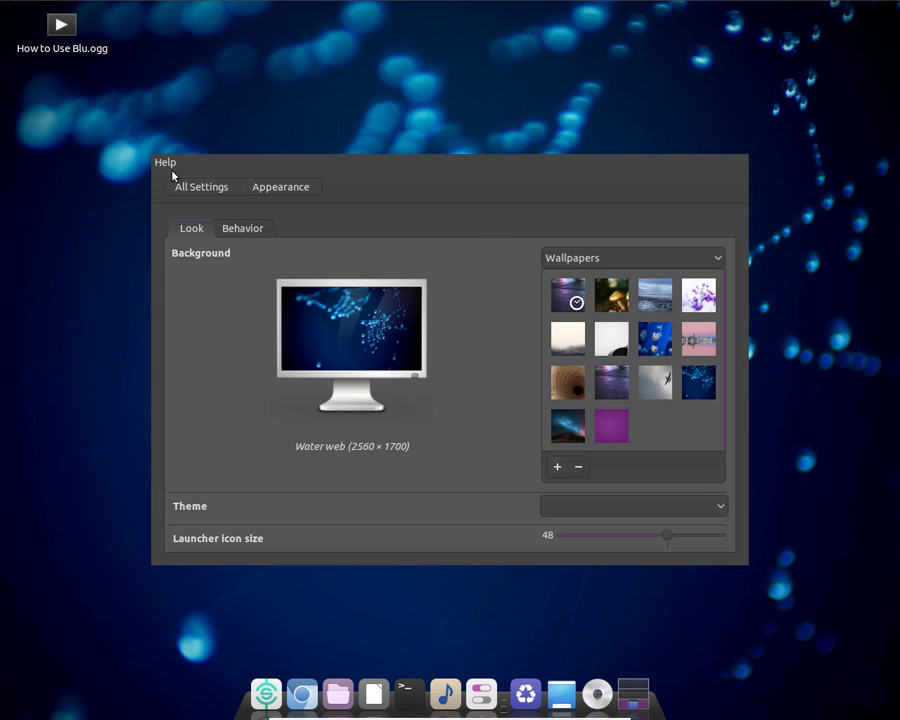
{"action": "left_click", "coordinate": [167, 162]}
{"action": "left_click", "coordinate": [187, 195]}
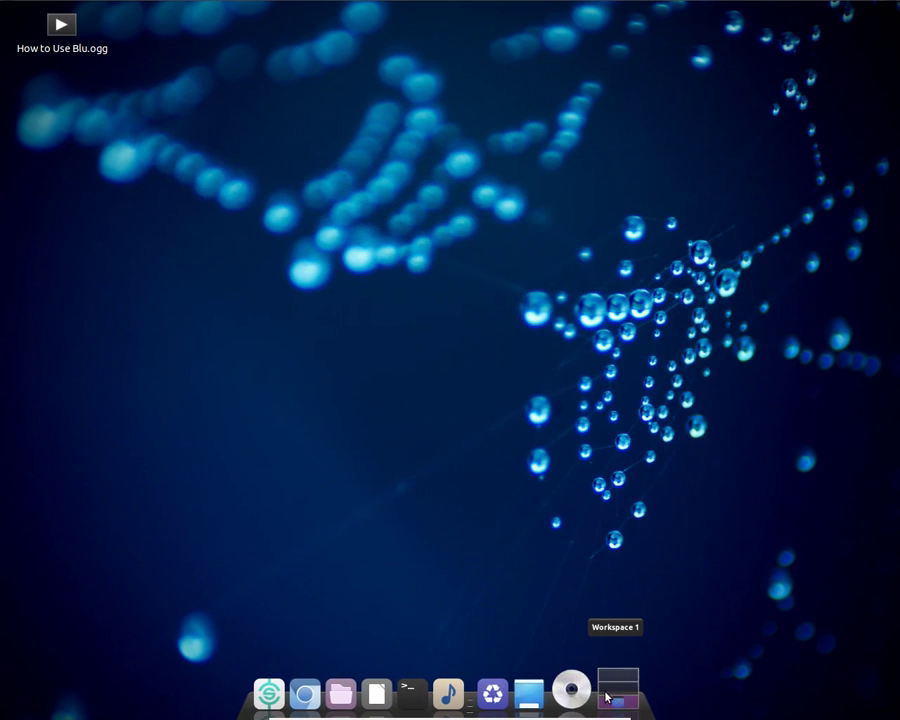
Create an Untitled Folder on the desktop, then permanently delete it with Shift+Delete
{"action": "right_click", "coordinate": [610, 688]}
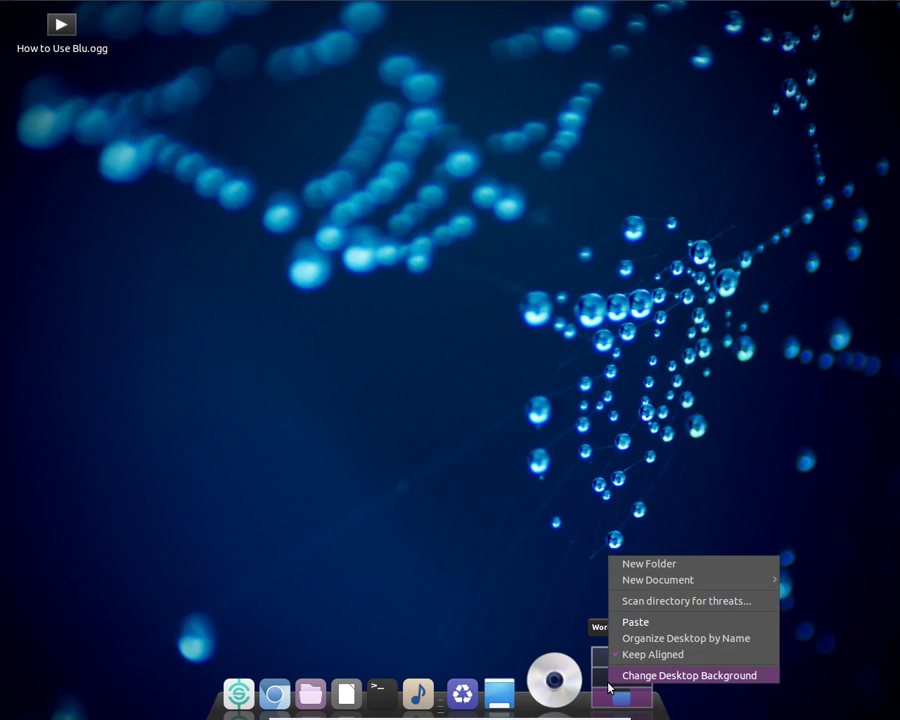
{"action": "left_click", "coordinate": [453, 372]}
{"action": "left_click", "coordinate": [417, 313]}
{"action": "left_click", "coordinate": [464, 302]}
{"action": "key", "text": "shift+Delete"}
{"action": "key", "text": "Return"}
{"action": "right_click", "coordinate": [497, 222]}
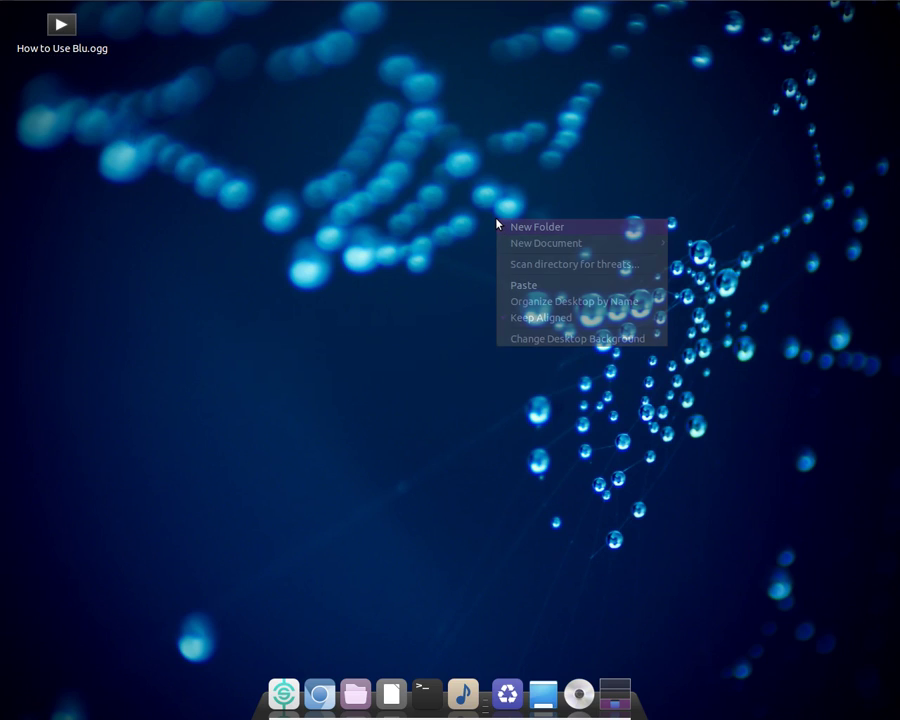
Create another Untitled Folder, try opening it, and dismiss the could-not-display error
{"action": "left_click", "coordinate": [530, 229]}
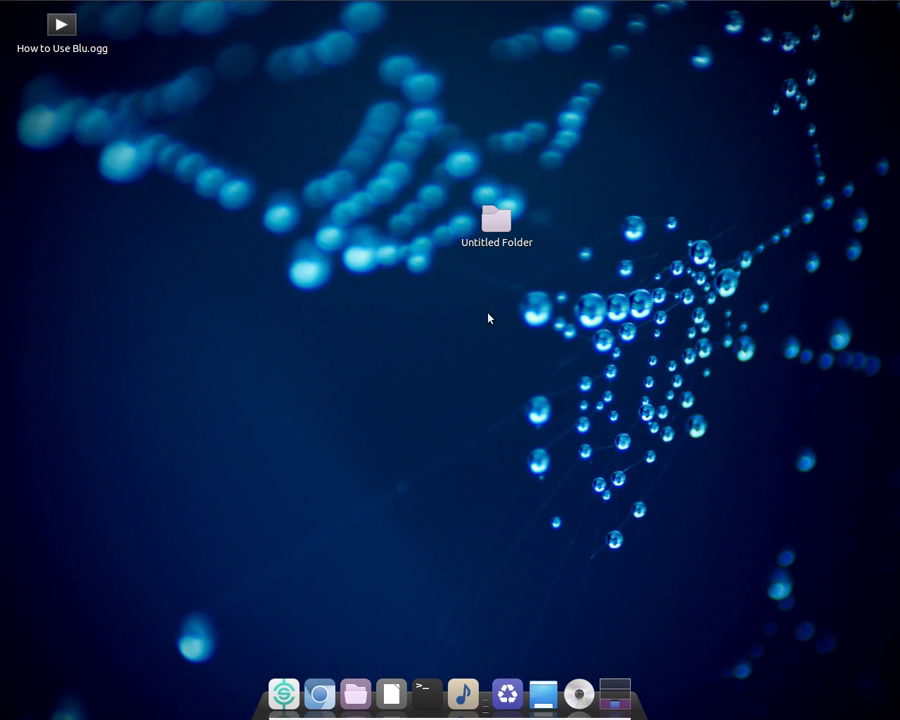
{"action": "left_click", "coordinate": [488, 245]}
{"action": "double_click", "coordinate": [488, 249]}
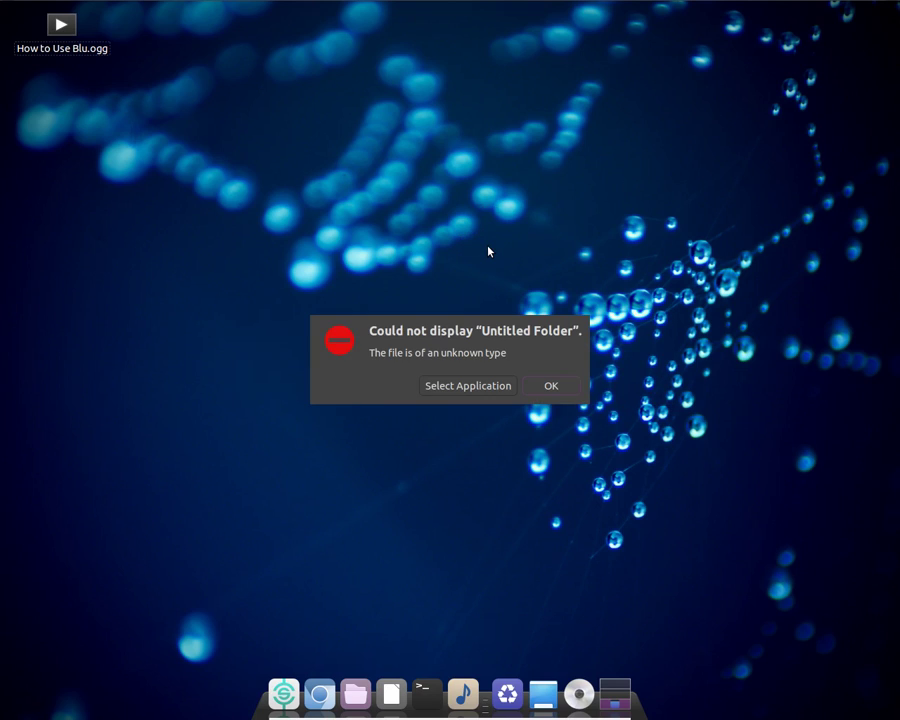
{"action": "left_click", "coordinate": [552, 386]}
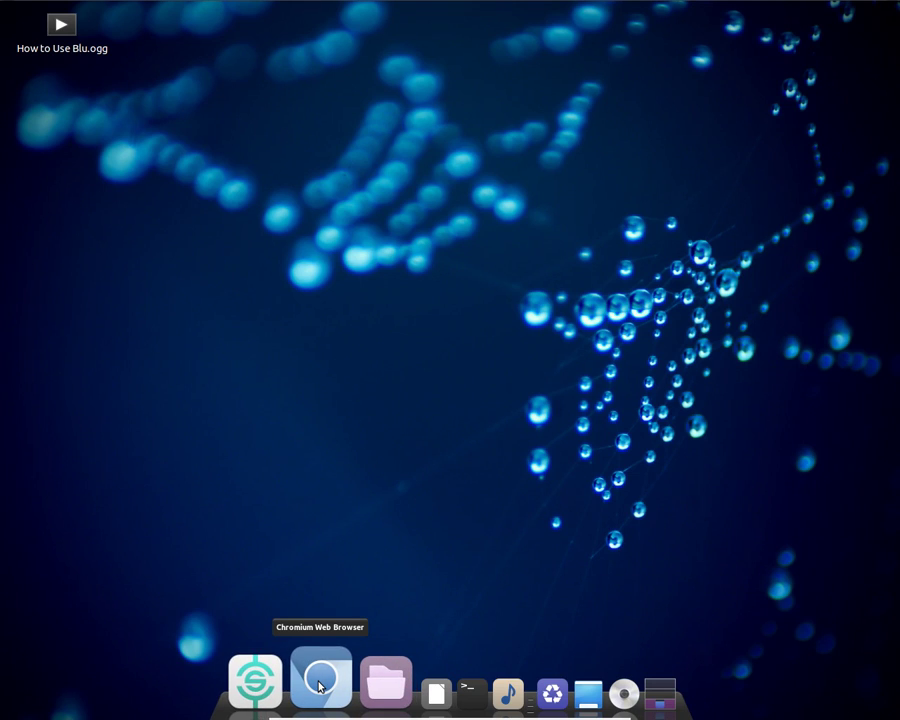
Open System Settings… from the top-panel session menu to show Personal, Hardware and System
{"action": "right_click", "coordinate": [318, 686]}
{"action": "left_click", "coordinate": [318, 425]}
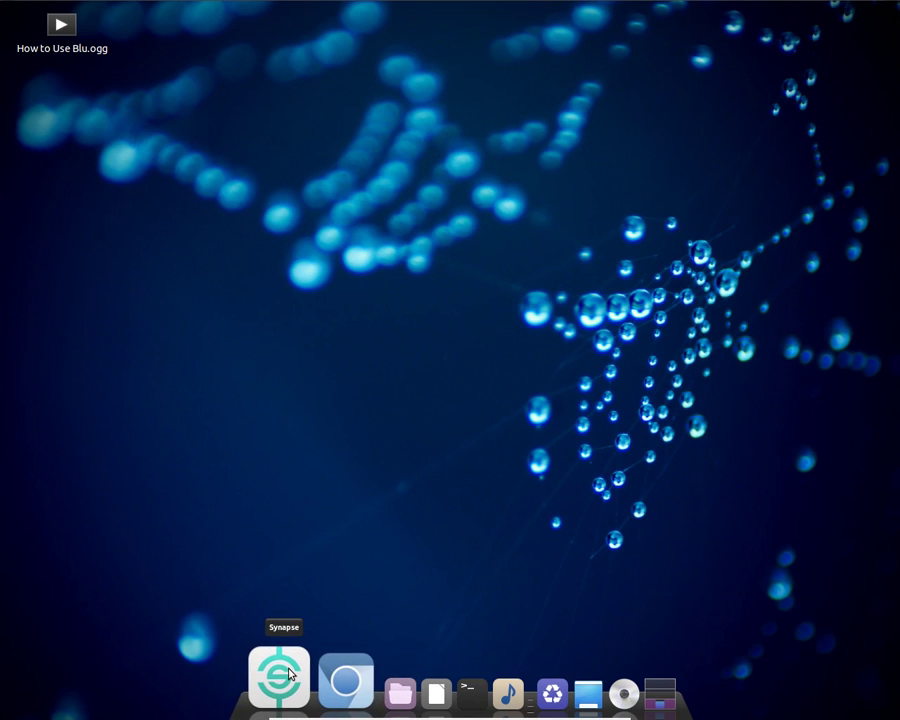
{"action": "mouse_move", "coordinate": [896, 4]}
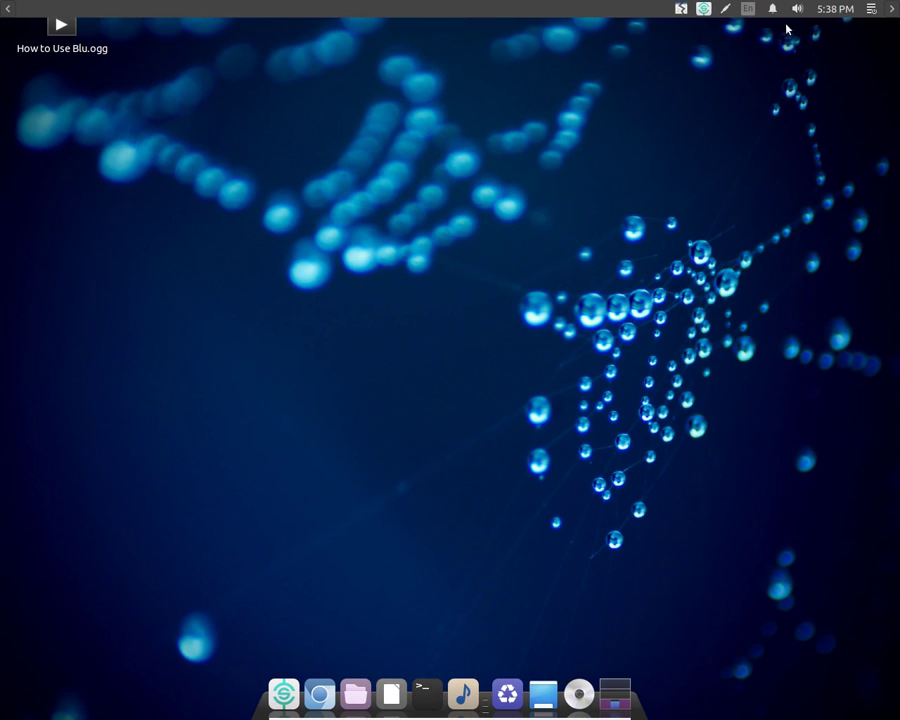
{"action": "left_click", "coordinate": [879, 10]}
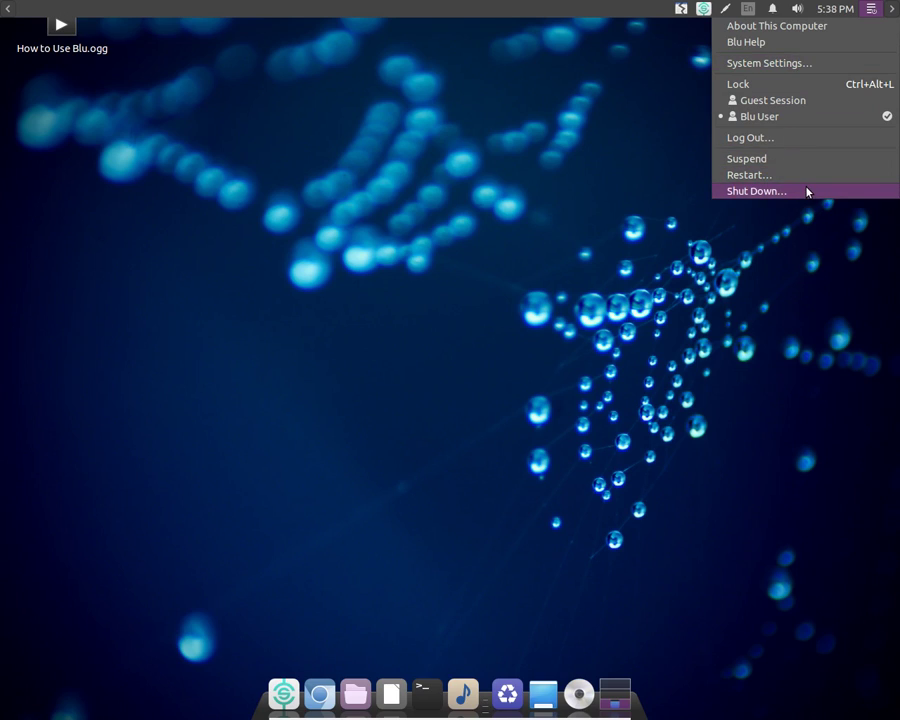
{"action": "left_click", "coordinate": [780, 63]}
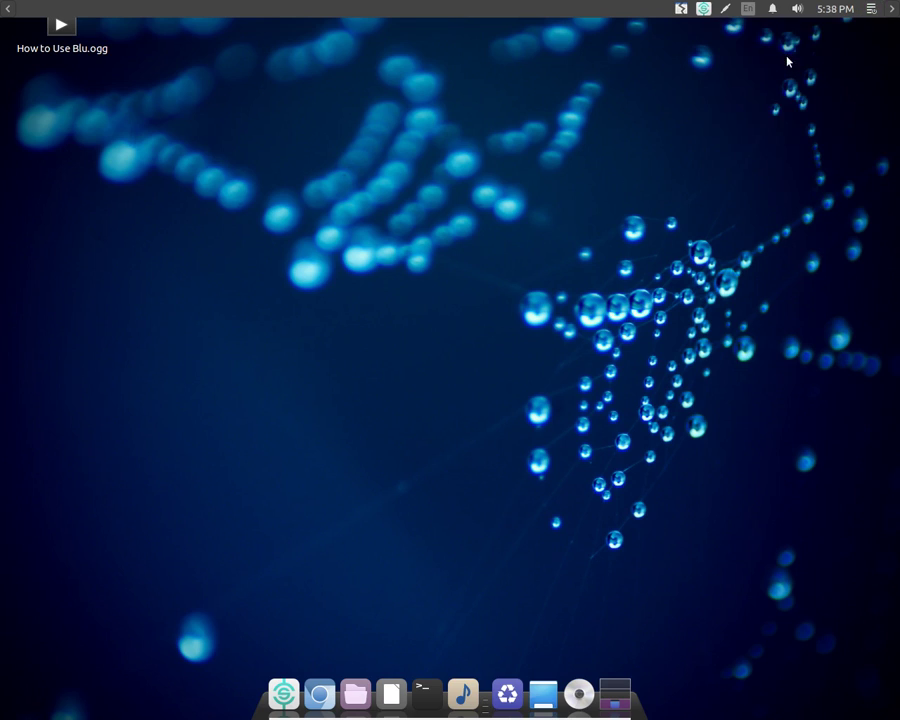